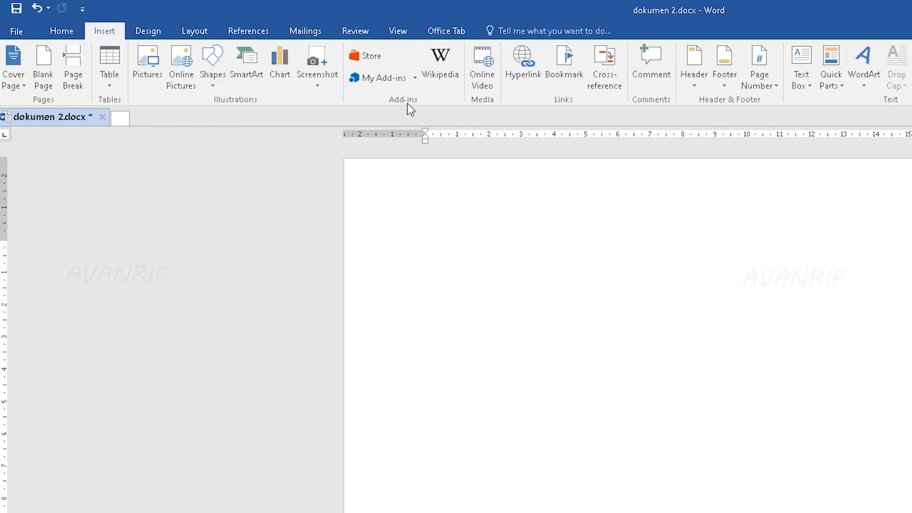
# Browse the Office Add-ins store and add the Wikipedia add-in
pyautogui.click(367, 58)
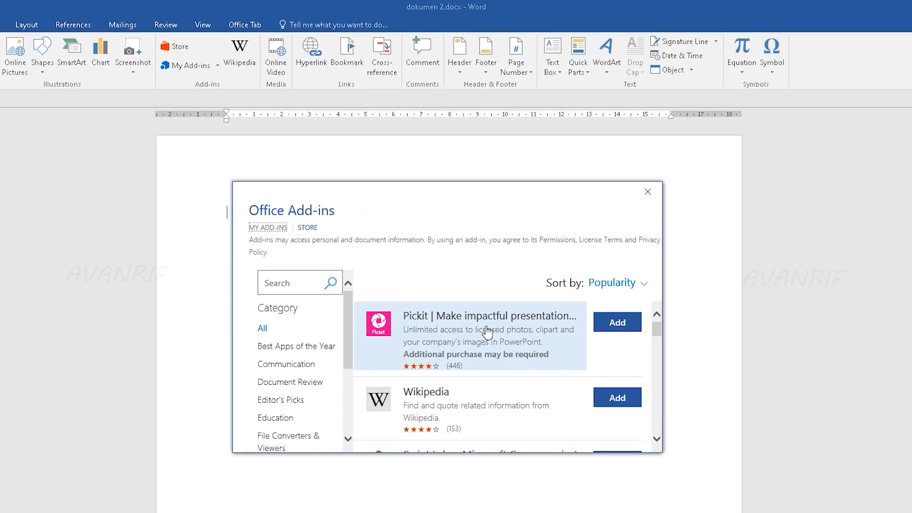
pyautogui.scroll(-2, 537, 357)
pyautogui.scroll(-6, 538, 359)
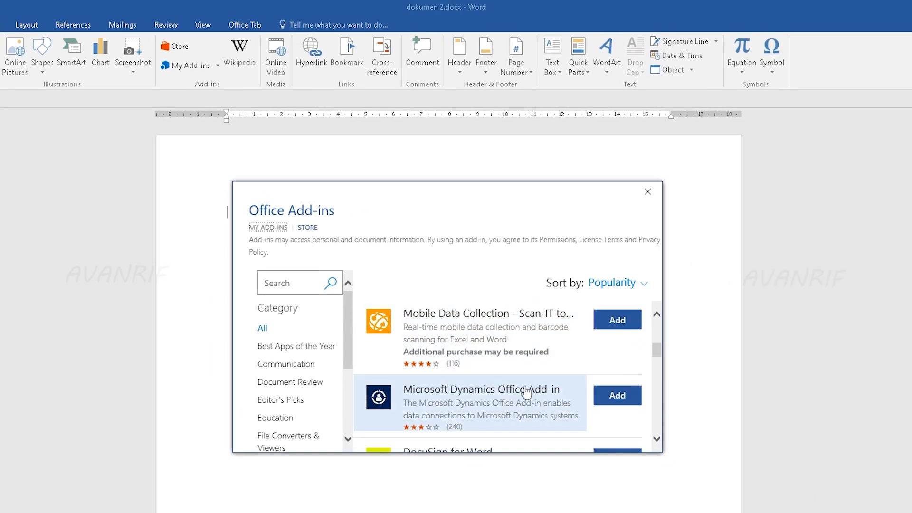
pyautogui.scroll(4, 542, 393)
pyautogui.scroll(-1, 540, 381)
pyautogui.scroll(3, 528, 363)
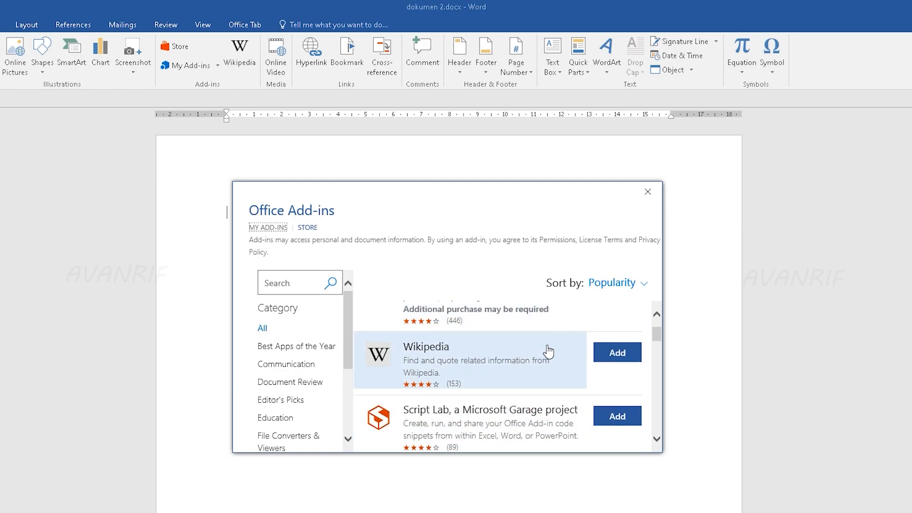
pyautogui.click(617, 353)
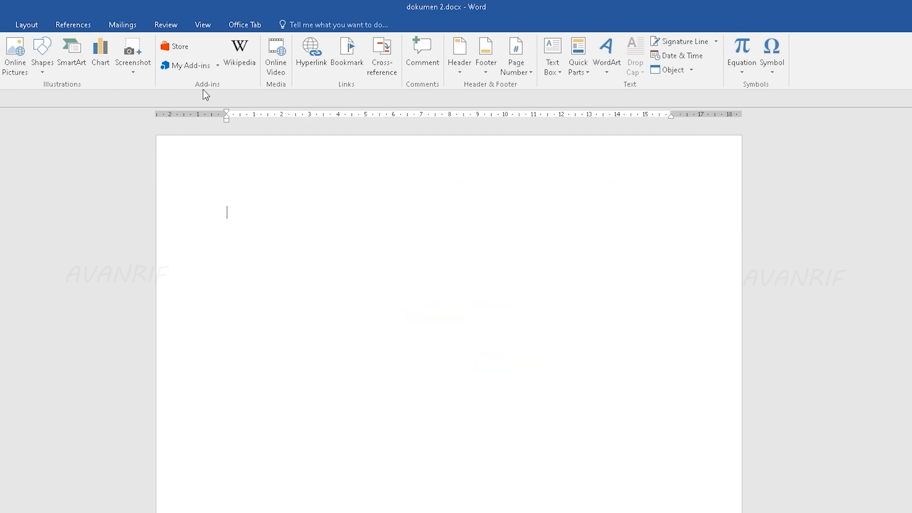
# Look at the recently used add-ins list, and view the Wikipedia add-in pane before closing it
pyautogui.click(216, 66)
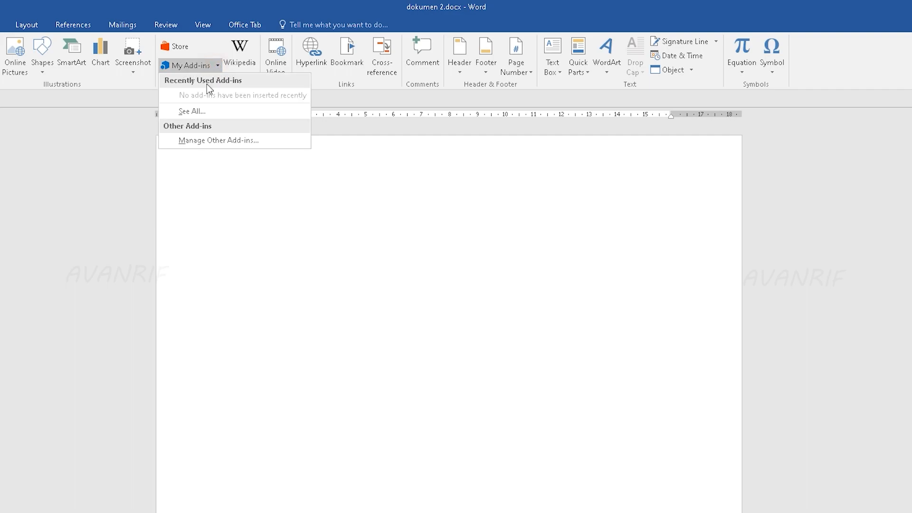
pyautogui.click(265, 213)
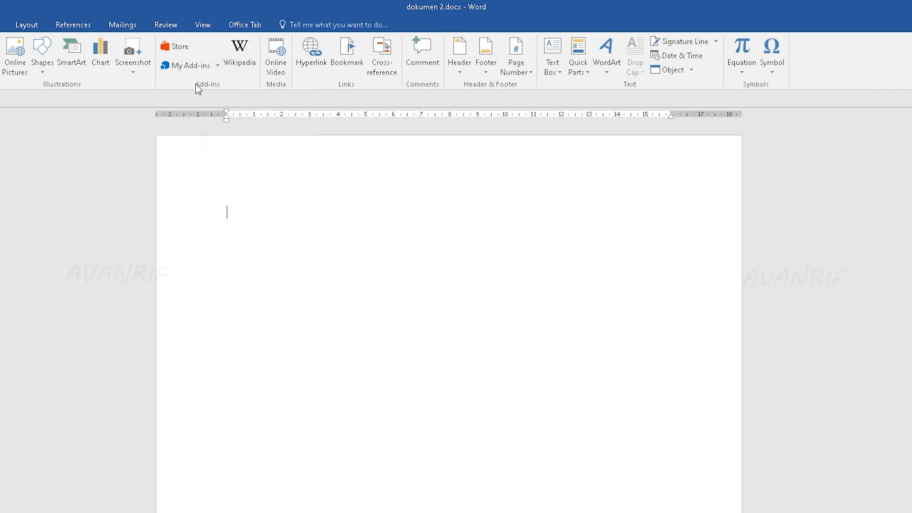
pyautogui.click(247, 61)
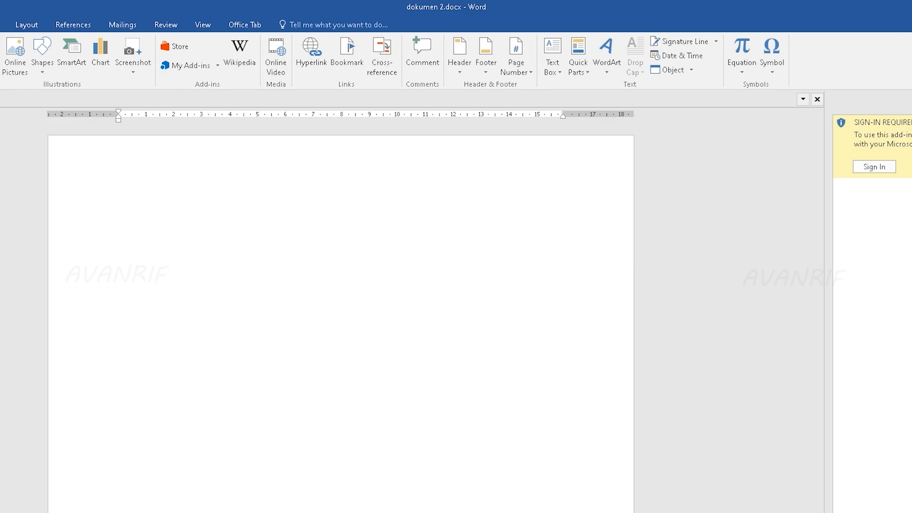
pyautogui.click(911, 99)
# Search YouTube for "avanrif", insert the online video "Belajar Microsoft Word Cepat dan Mudah | Part 1 - Pengenalan" and enlarge it
pyautogui.click(281, 71)
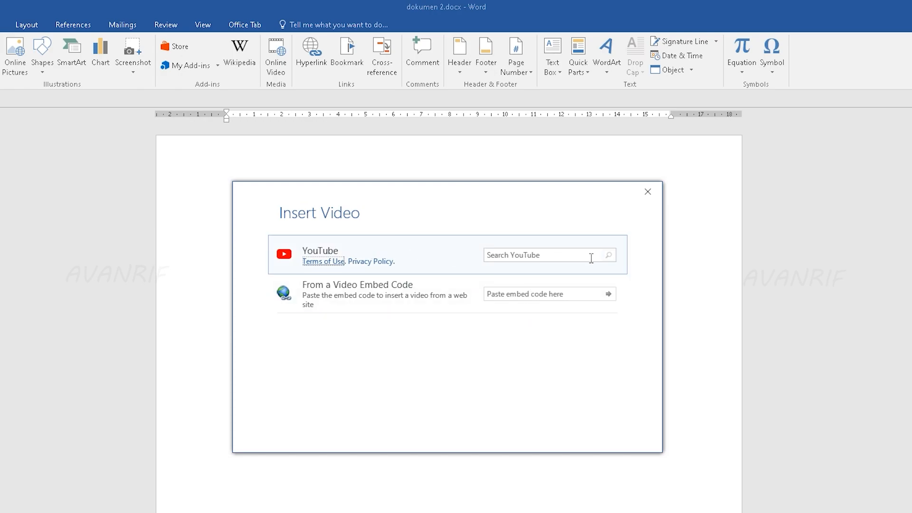
pyautogui.click(564, 255)
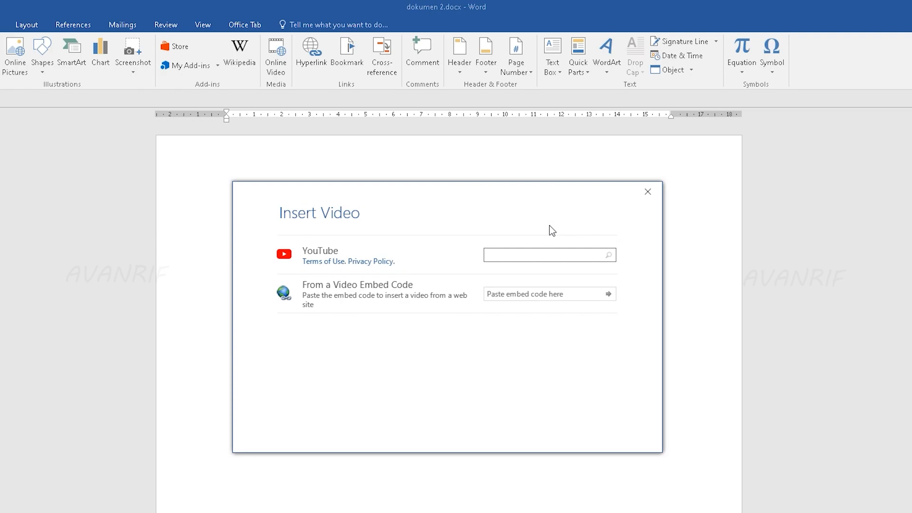
pyautogui.press('Return')
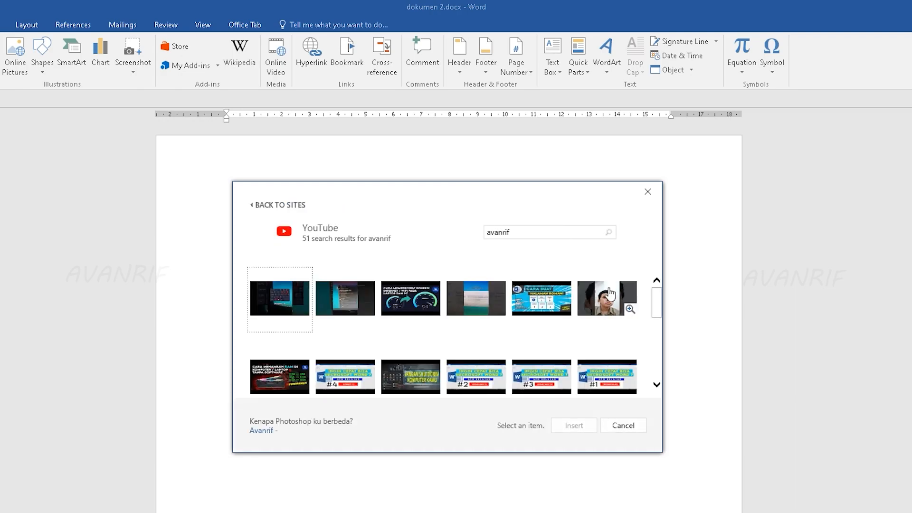
pyautogui.click(610, 379)
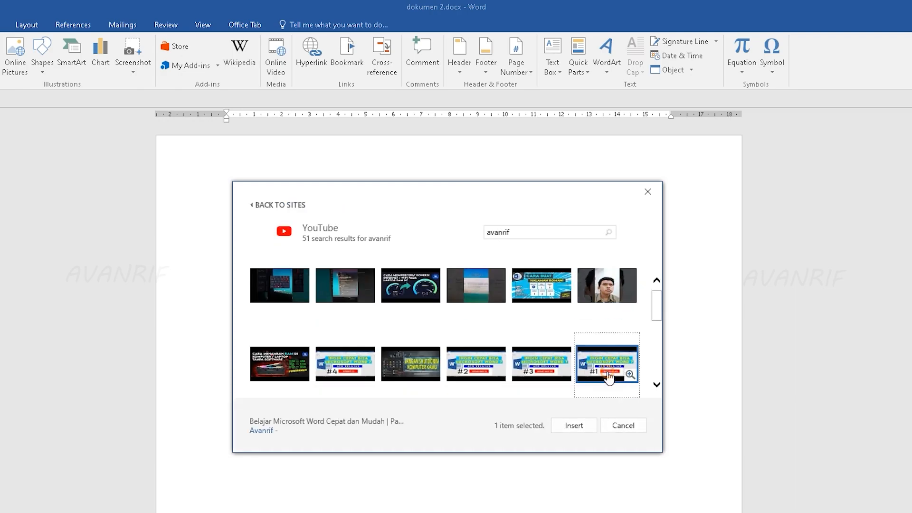
pyautogui.click(580, 426)
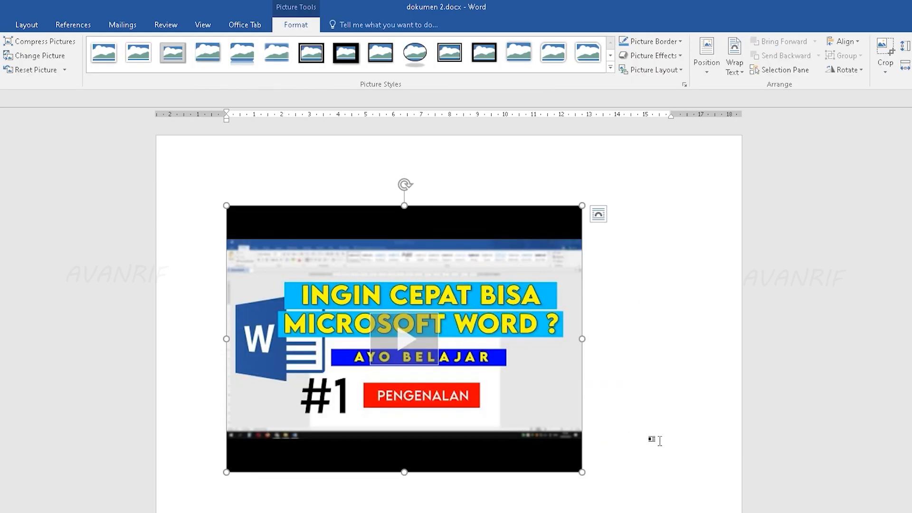
pyautogui.moveTo(583, 472); pyautogui.dragTo(650, 511)
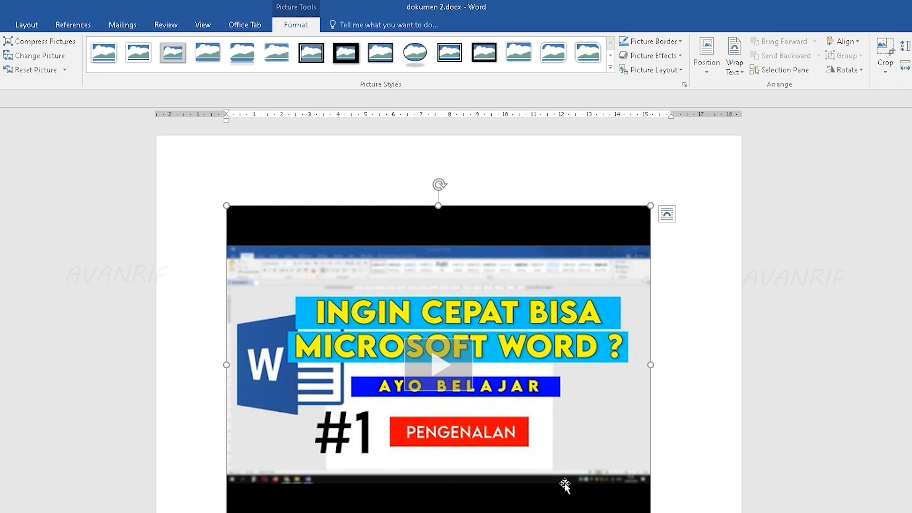
# Preview the inserted video's playback in the document and close the player
pyautogui.click(438, 365)
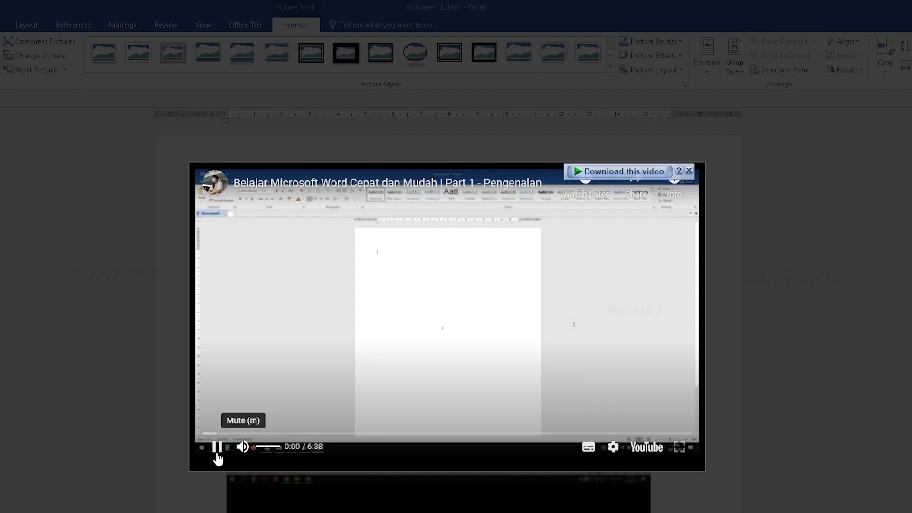
pyautogui.click(217, 447)
pyautogui.click(689, 170)
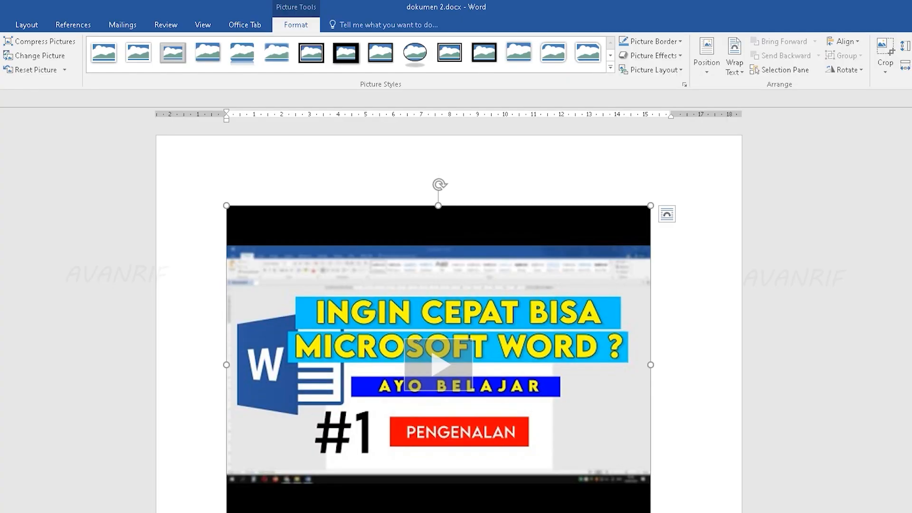
# Delete the video and write "Ini adalah tempat untuk mengambil text seperti:" with the numbered item "Dokumen Penting" below it
pyautogui.press('Delete')
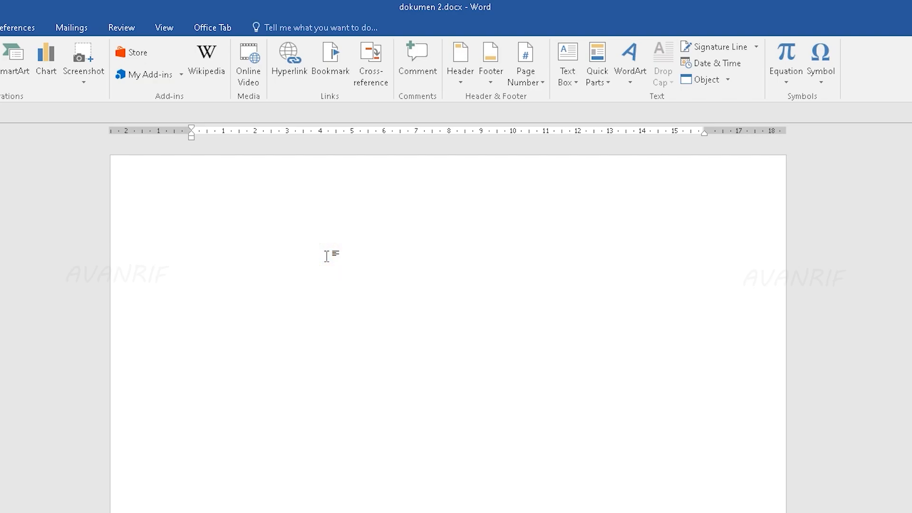
pyautogui.write('Ini adalah tempat untuk mengambil text seperti: Dokumen Penting')
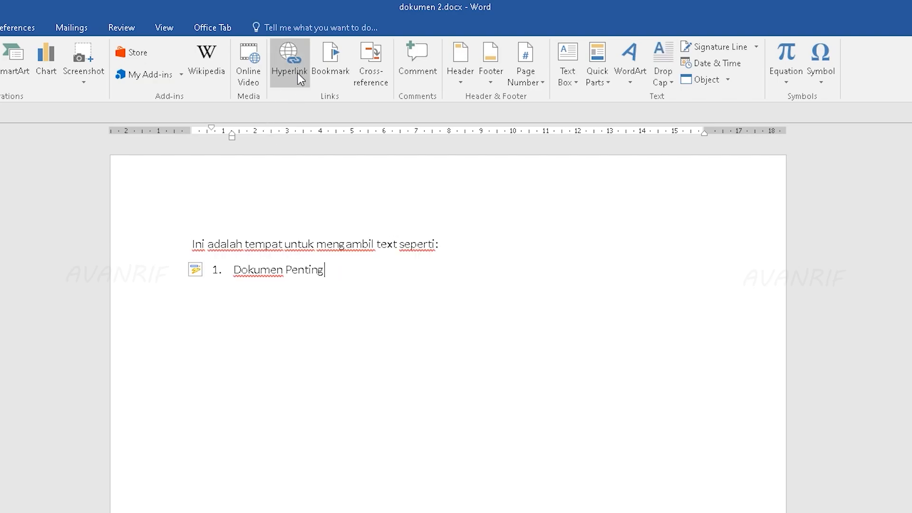
# Hyperlink the list item "Dokumen Penting" to the existing file "dokumen 1.docx" in the Documents folder
pyautogui.moveTo(334, 274); pyautogui.dragTo(244, 277)
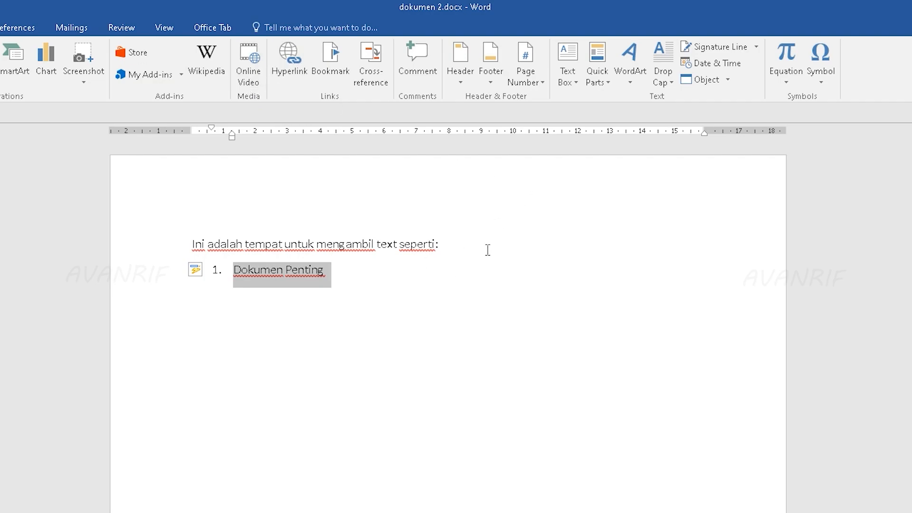
pyautogui.click(323, 300)
pyautogui.moveTo(328, 271); pyautogui.dragTo(234, 272)
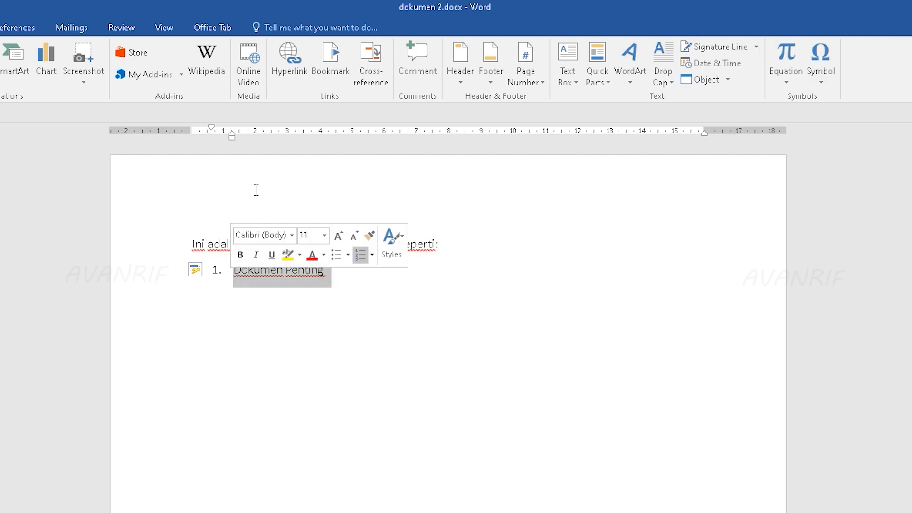
pyautogui.click(288, 74)
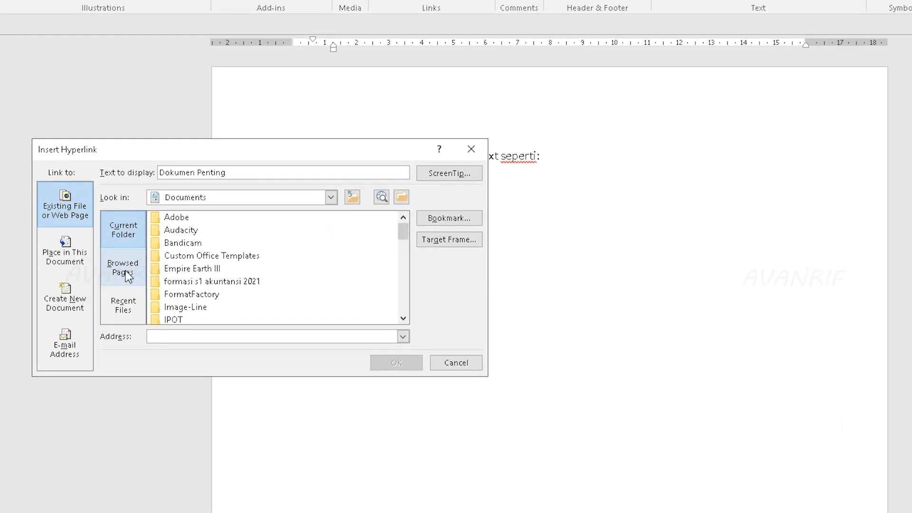
pyautogui.click(26, 366)
pyautogui.click(181, 235)
pyautogui.click(119, 233)
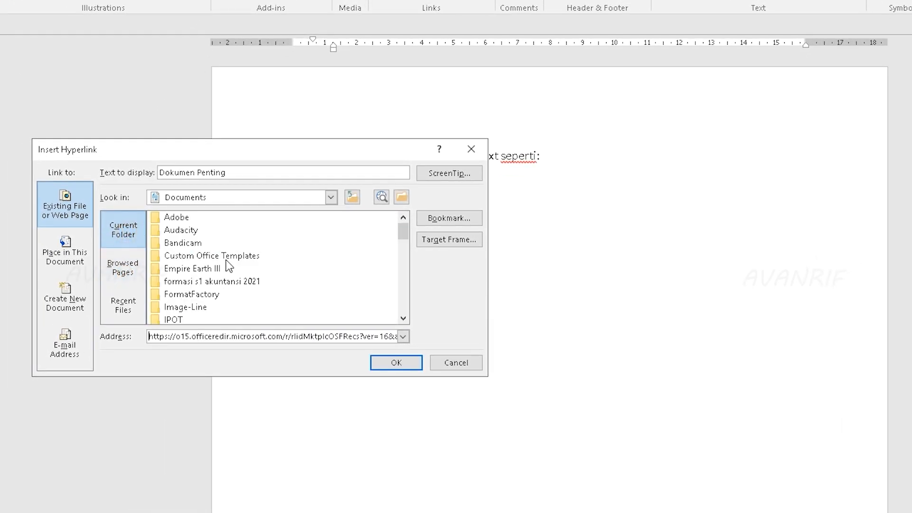
pyautogui.moveTo(357, 149); pyautogui.dragTo(405, 241)
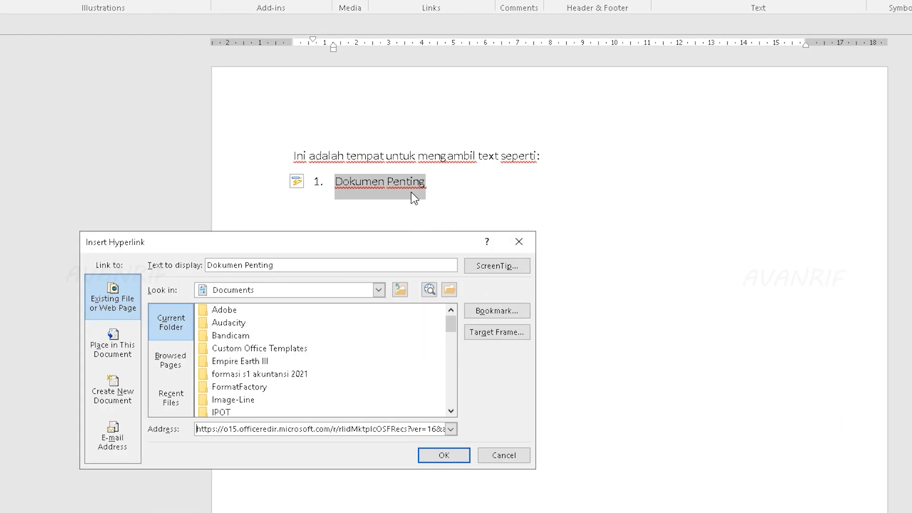
pyautogui.moveTo(451, 324); pyautogui.dragTo(451, 366)
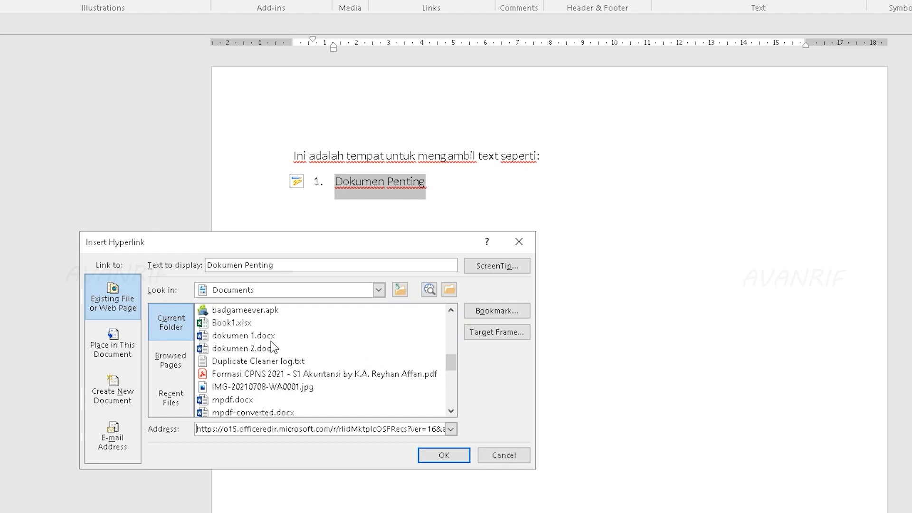
pyautogui.click(245, 336)
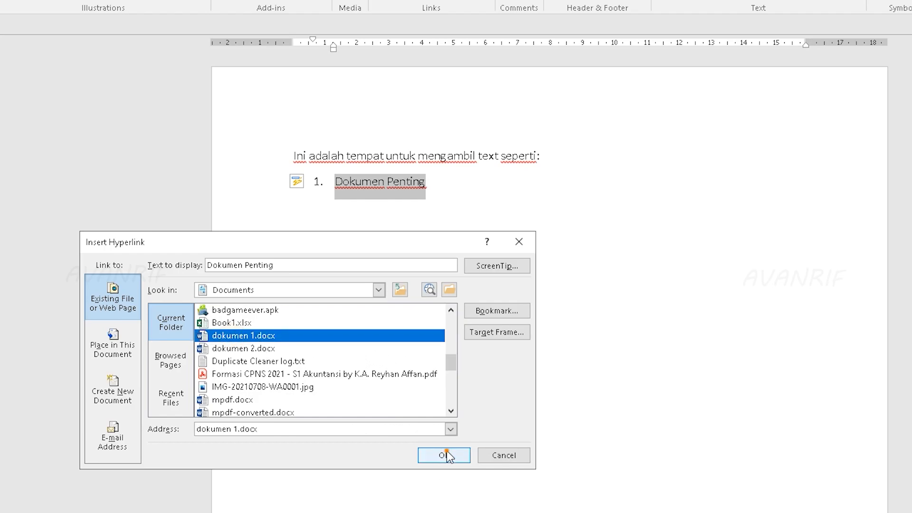
pyautogui.click(447, 456)
# Test the "Dokumen Penting" link by following it, and close the linked document
pyautogui.moveTo(427, 183); pyautogui.dragTo(334, 183)
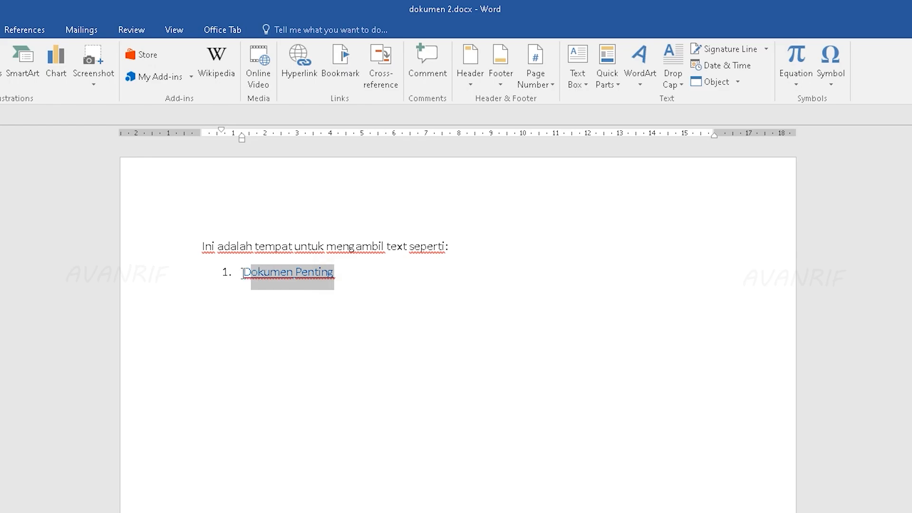
pyautogui.click(334, 285)
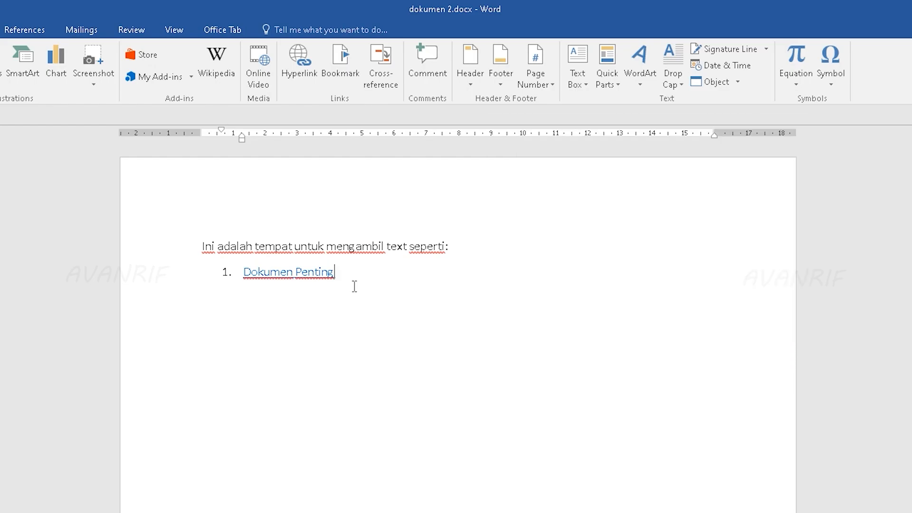
pyautogui.keyDown('ctrl'); pyautogui.click(300, 278); pyautogui.keyUp('ctrl')
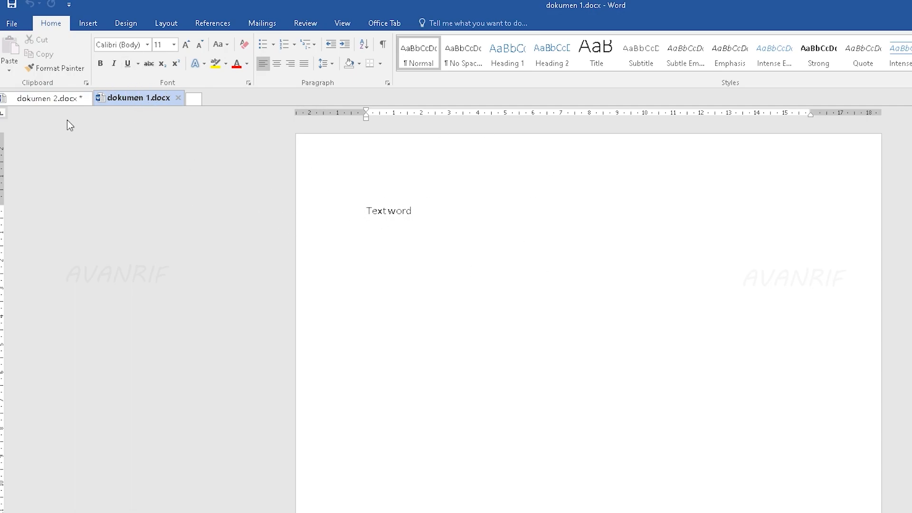
pyautogui.click(178, 98)
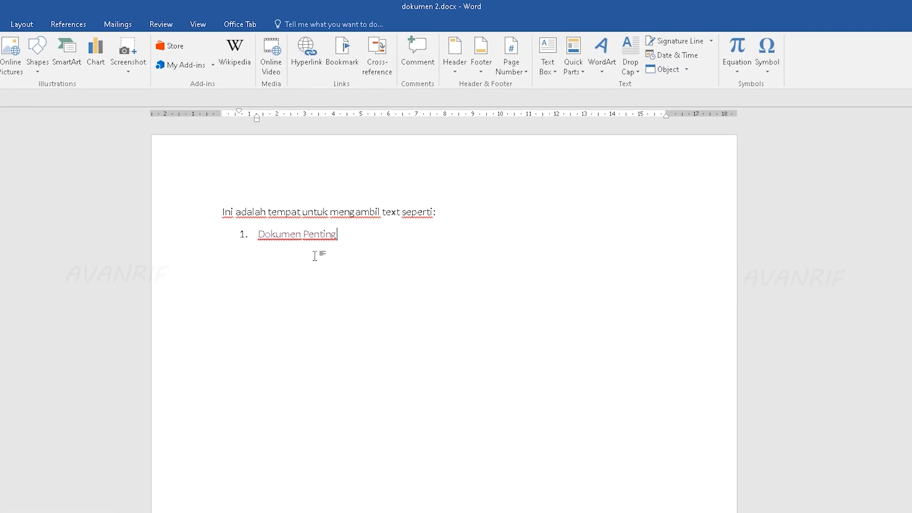
pyautogui.click(353, 235)
pyautogui.hotkey('shift', 'Left')
pyautogui.hotkey('shift', 'Left')
pyautogui.hotkey('shift', 'Left')
pyautogui.hotkey('shift', 'Left')
pyautogui.hotkey('shift', 'Left')
pyautogui.hotkey('shift', 'Left')
pyautogui.hotkey('shift', 'Left')
pyautogui.hotkey('shift', 'Left')
pyautogui.hotkey('shift', 'Left')
pyautogui.hotkey('shift', 'Left')
pyautogui.hotkey('shift', 'Left')
pyautogui.hotkey('shift', 'Left')
pyautogui.hotkey('shift', 'Left')
pyautogui.hotkey('shift', 'Left')
pyautogui.hotkey('shift', 'Left')
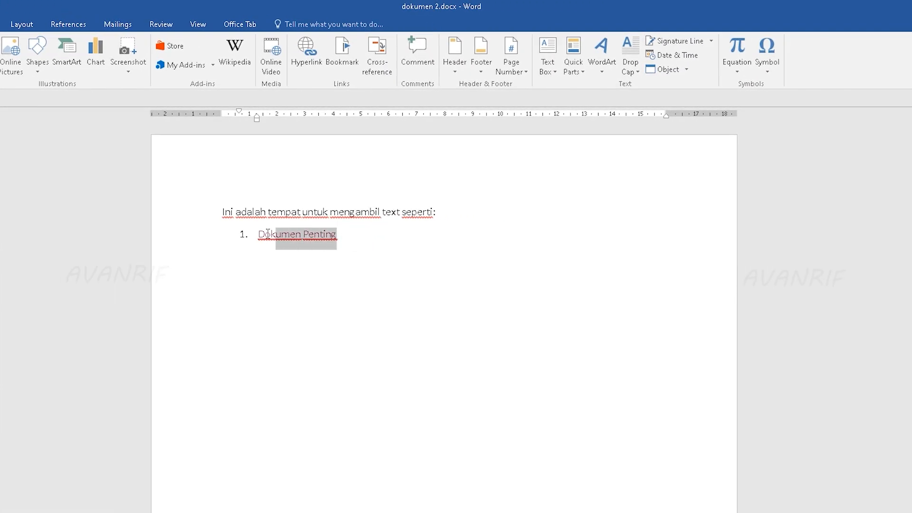
pyautogui.click(354, 247)
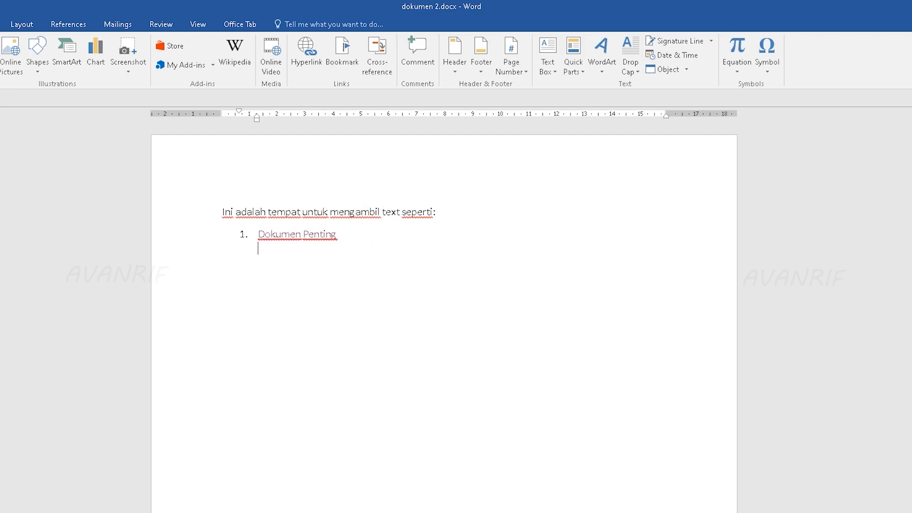
pyautogui.write('Buka Google')
pyautogui.tripleClick(309, 253)
pyautogui.click(326, 255)
pyautogui.moveTo(321, 252); pyautogui.dragTo(258, 252)
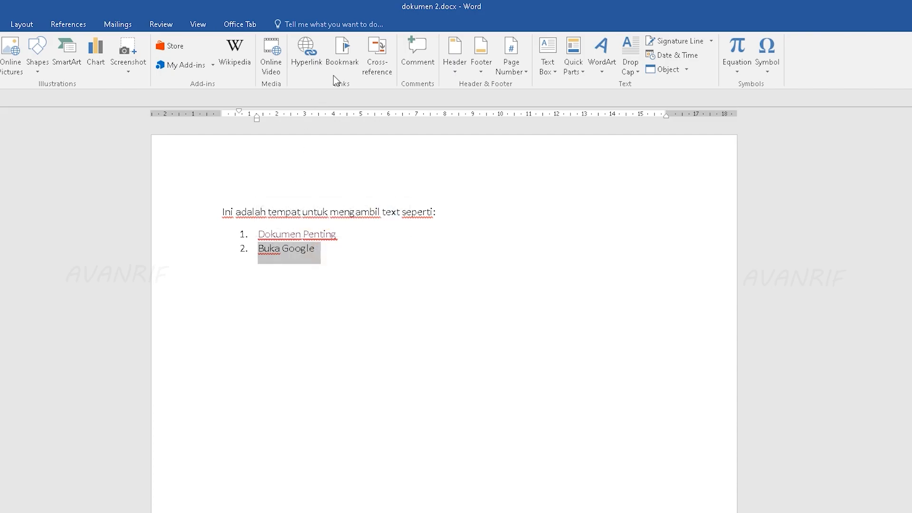
pyautogui.click(308, 56)
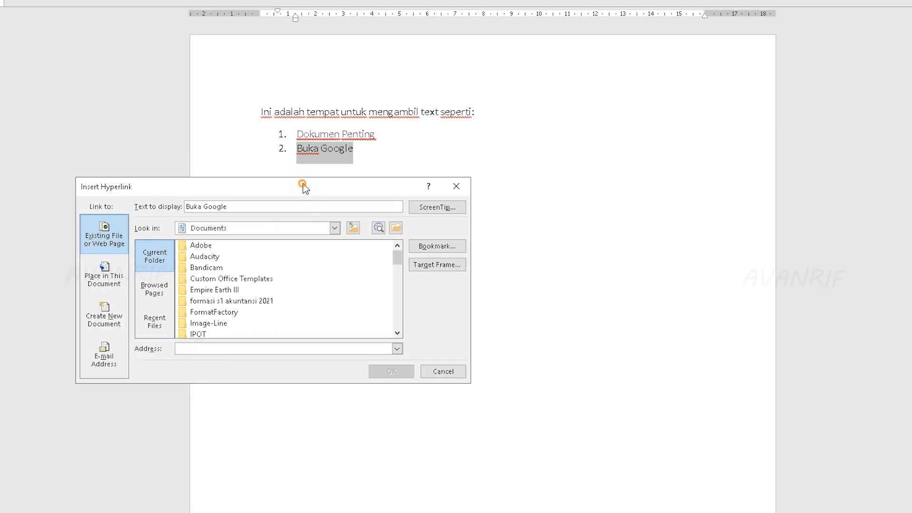
pyautogui.moveTo(303, 188); pyautogui.dragTo(357, 192)
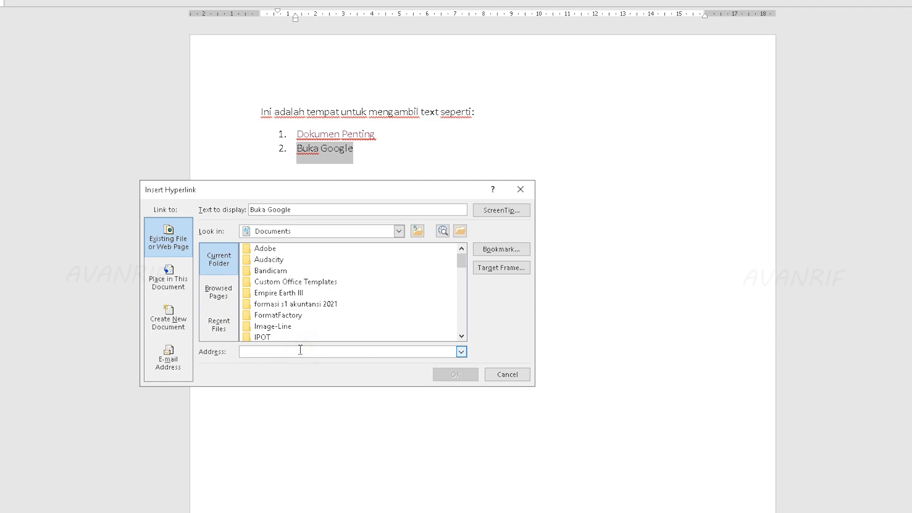
pyautogui.write('www.google.com')
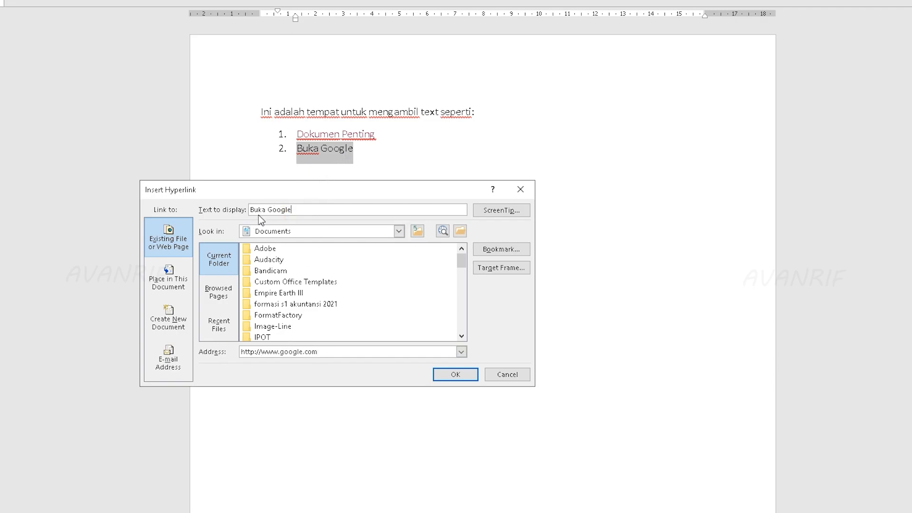
pyautogui.click(463, 375)
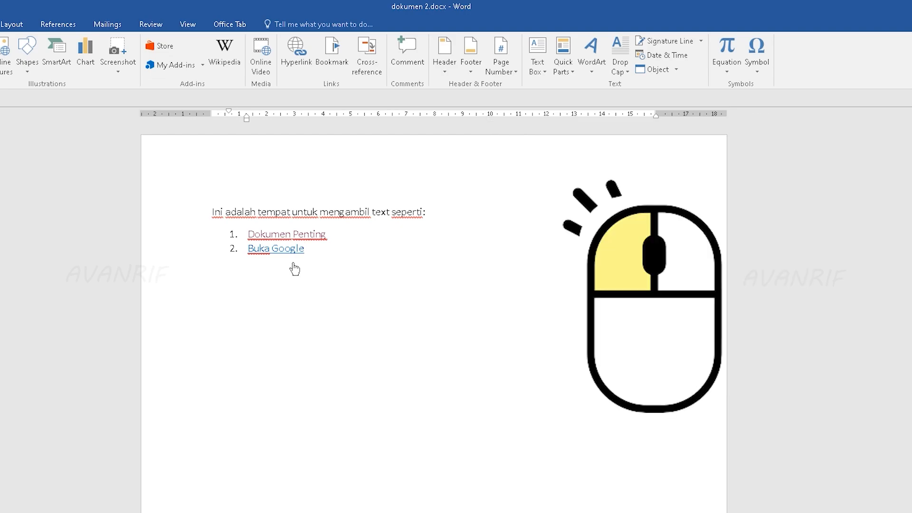
pyautogui.keyDown('ctrl'); pyautogui.click(283, 250); pyautogui.keyUp('ctrl')
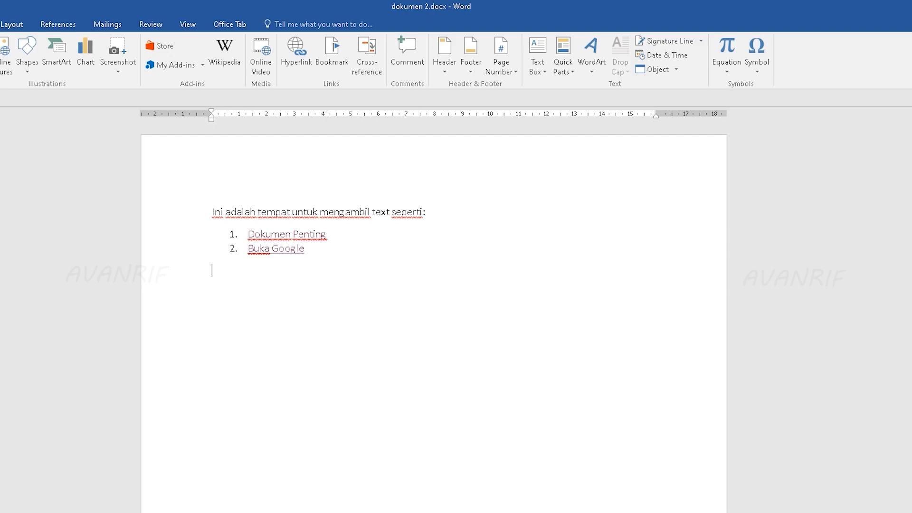
pyautogui.write('www.youtube.com')
pyautogui.press('Return')
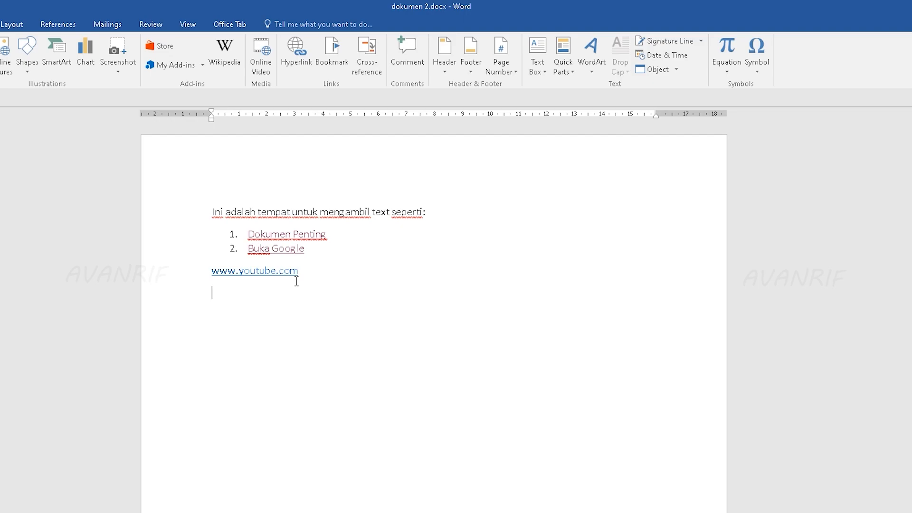
pyautogui.moveTo(304, 273); pyautogui.dragTo(212, 271)
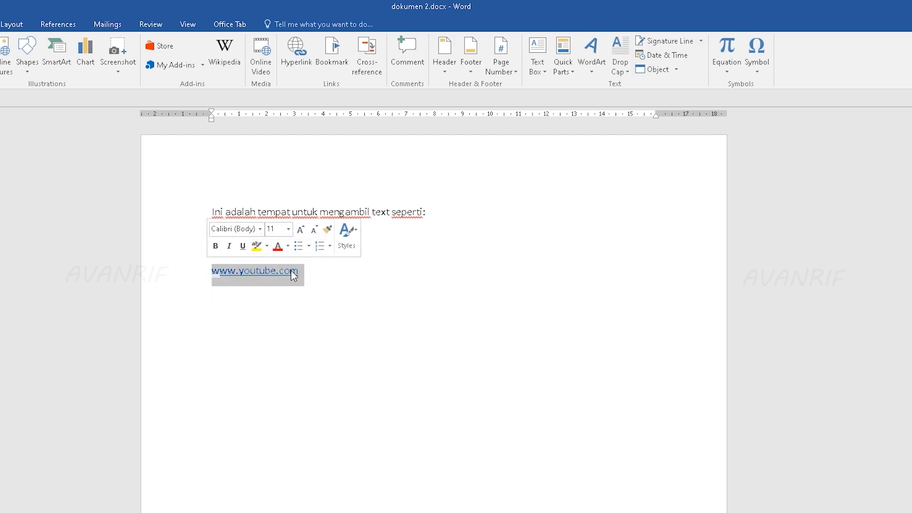
pyautogui.click(330, 281)
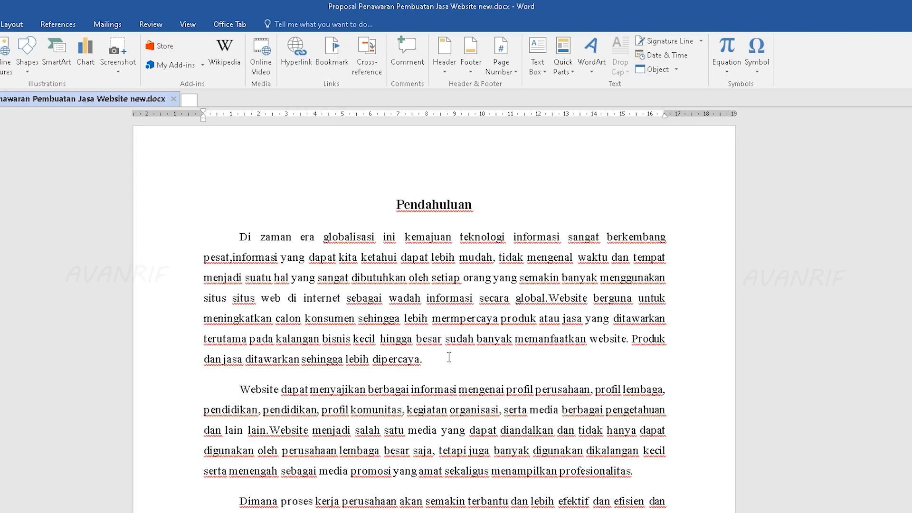
# Bookmark the first paragraph under the "Pendahuluan" heading of the website proposal with the name "pendahuluan"
pyautogui.moveTo(433, 361); pyautogui.dragTo(228, 240)
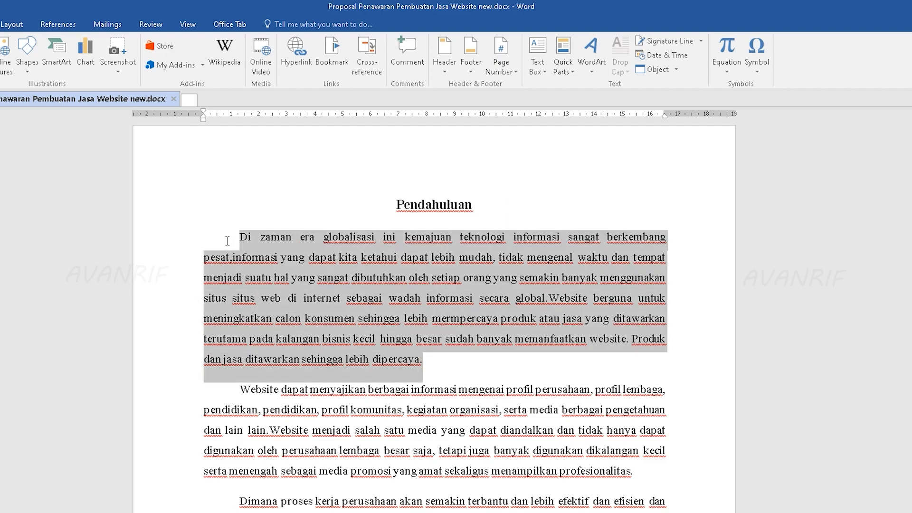
pyautogui.click(332, 52)
pyautogui.moveTo(435, 219); pyautogui.dragTo(604, 252)
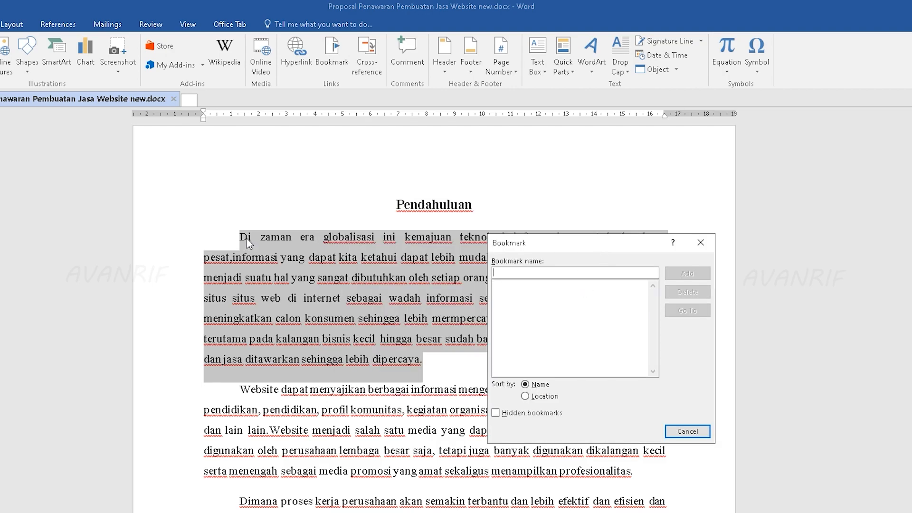
pyautogui.write('pendahuluan')
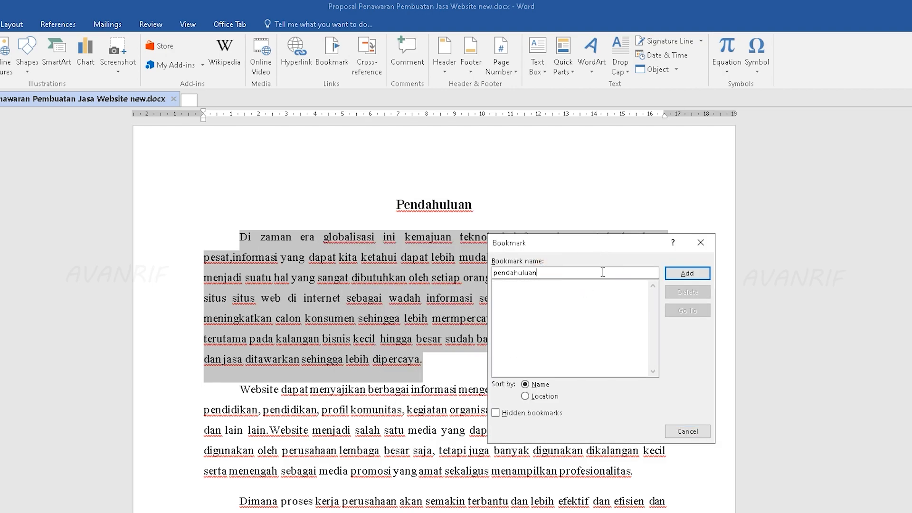
pyautogui.click(687, 274)
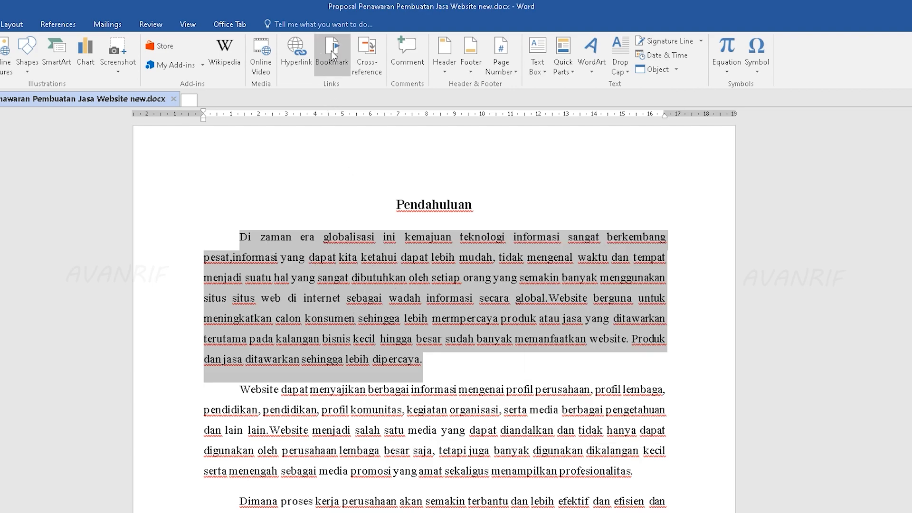
pyautogui.click(434, 356)
# Bookmark the heading "MENGAPA WEBSITE ?" with the name "mengapa"
pyautogui.scroll(-10, 436, 356)
pyautogui.scroll(-4, 439, 358)
pyautogui.scroll(2, 437, 359)
pyautogui.tripleClick(282, 228)
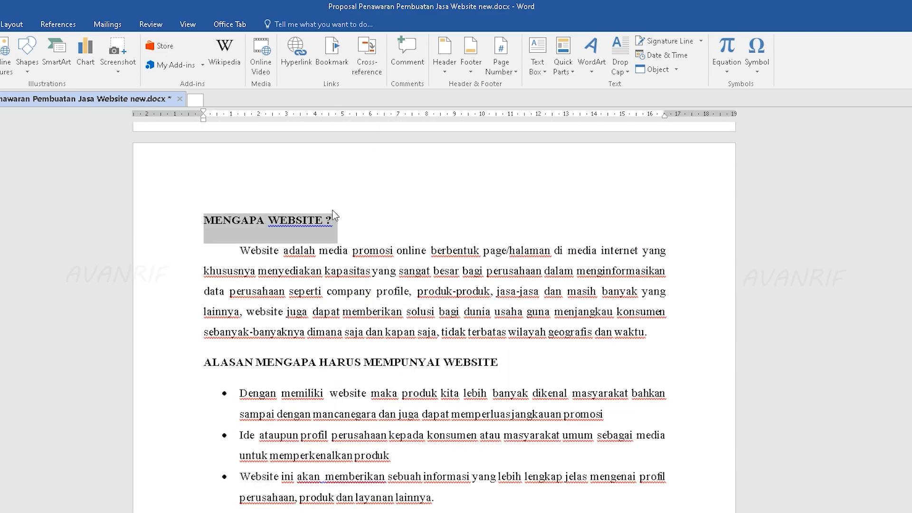
pyautogui.click(336, 61)
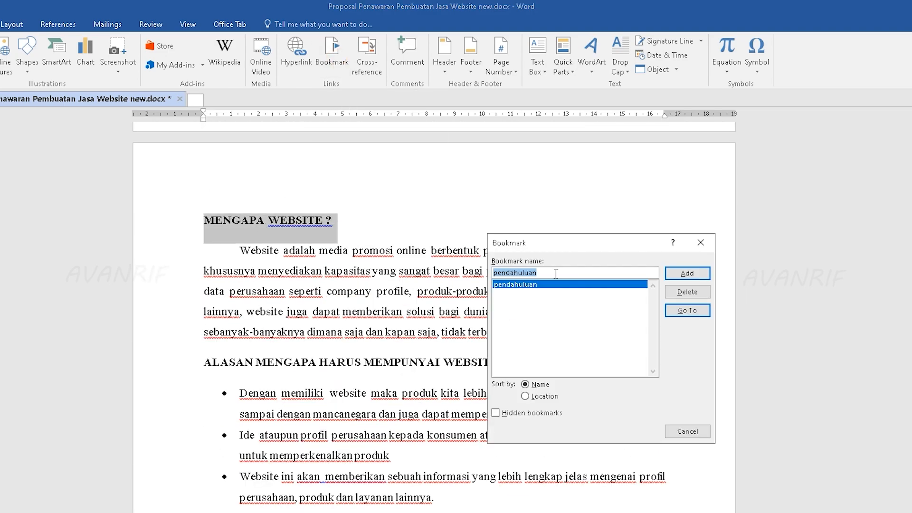
pyautogui.write('mengapa')
pyautogui.click(688, 274)
# Bookmark the heading "SYARAT DAN KETENTUAN LAYANAN" with the name "syarat"
pyautogui.scroll(-15, 466, 311)
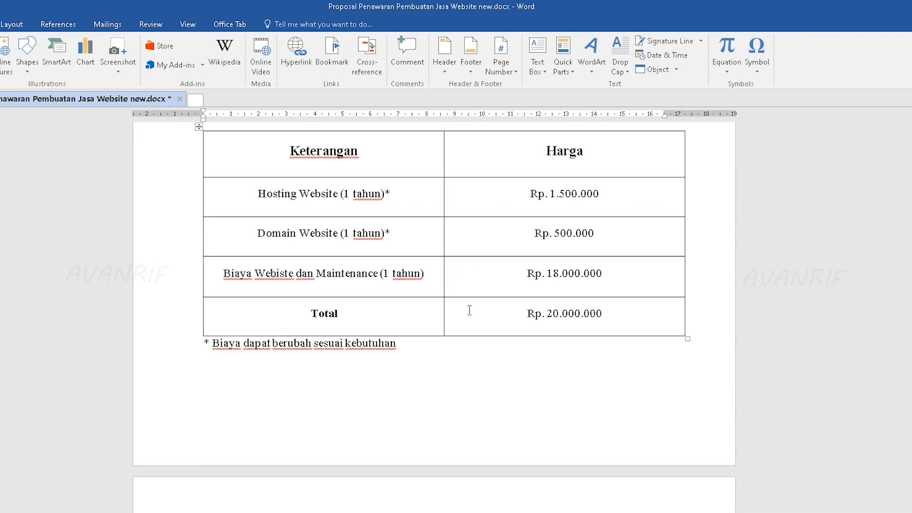
pyautogui.scroll(1, 362, 303)
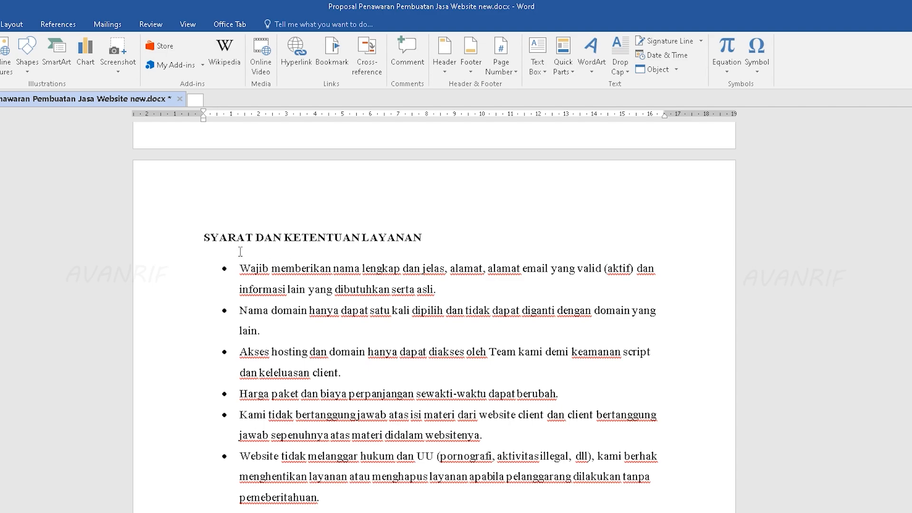
pyautogui.moveTo(205, 233); pyautogui.dragTo(427, 237)
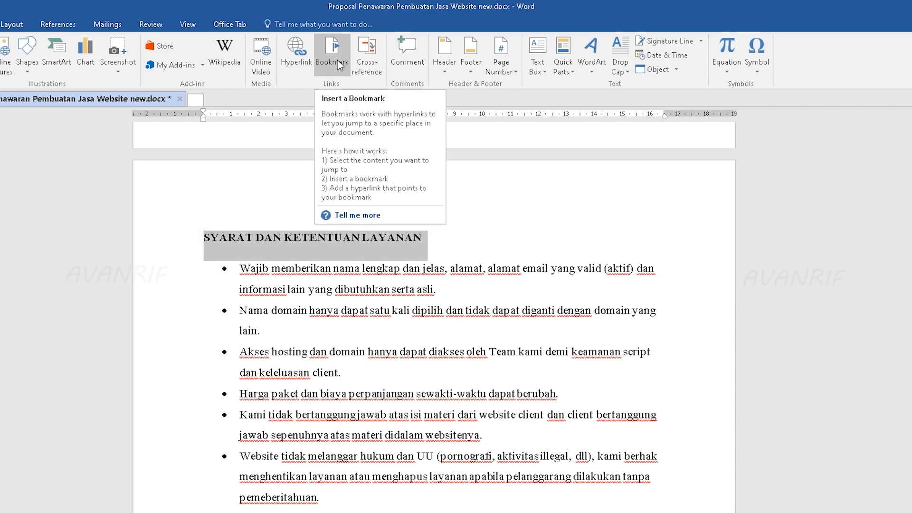
pyautogui.click(332, 55)
pyautogui.write('syarat')
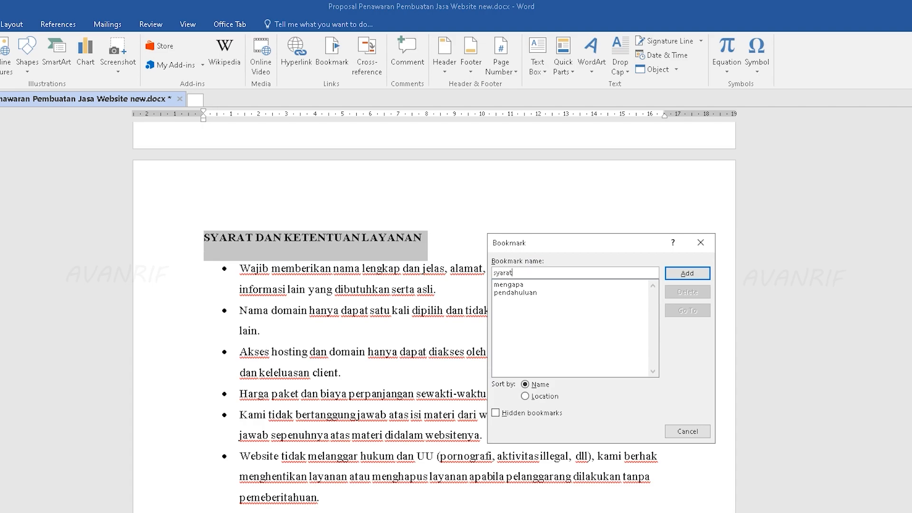
pyautogui.click(683, 274)
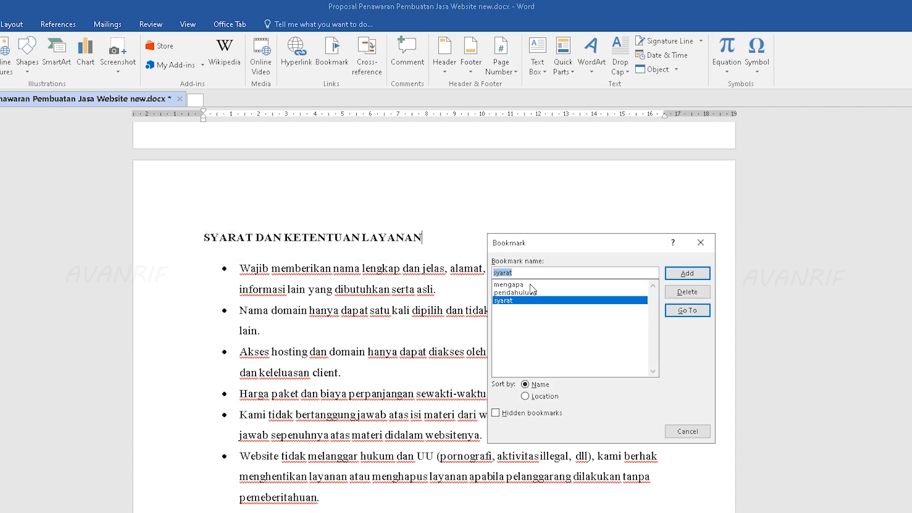
# Look through the saved bookmarks and go to "pendahuluan" to check the paragraph it marks
pyautogui.click(533, 284)
pyautogui.click(535, 293)
pyautogui.click(520, 302)
pyautogui.click(523, 285)
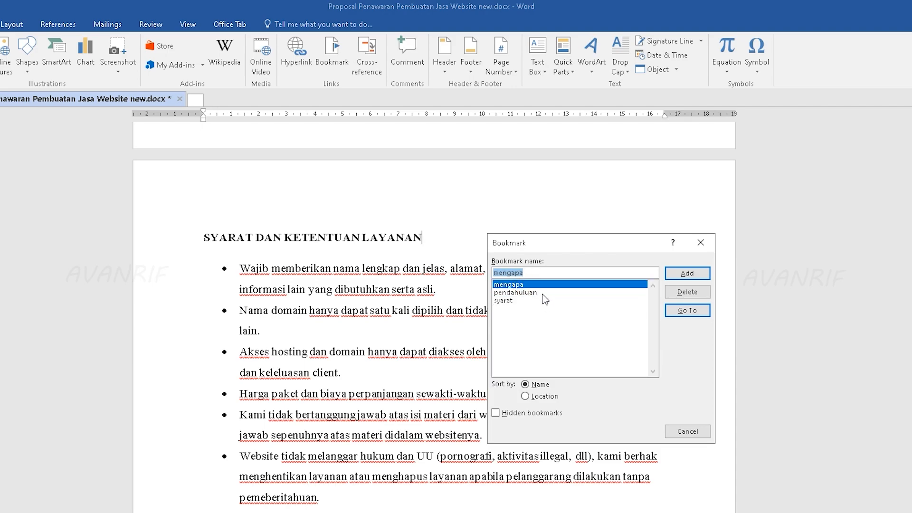
pyautogui.click(542, 295)
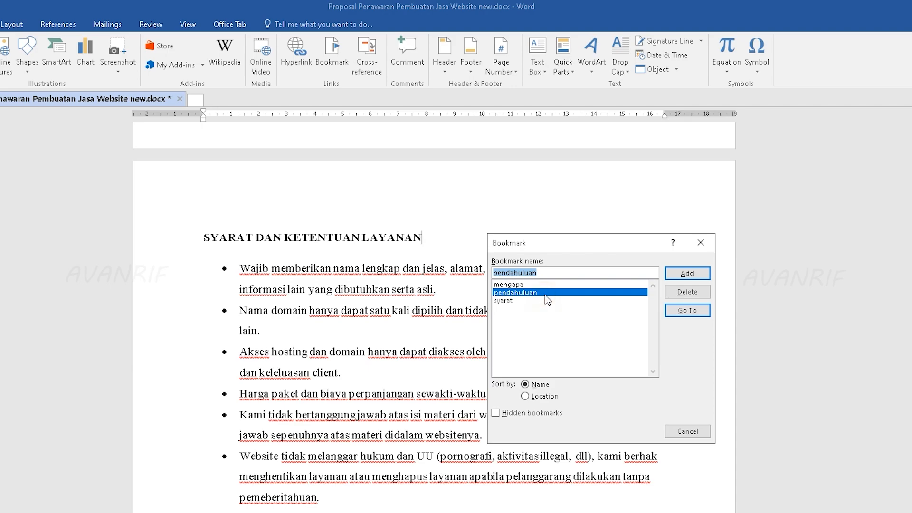
pyautogui.click(685, 314)
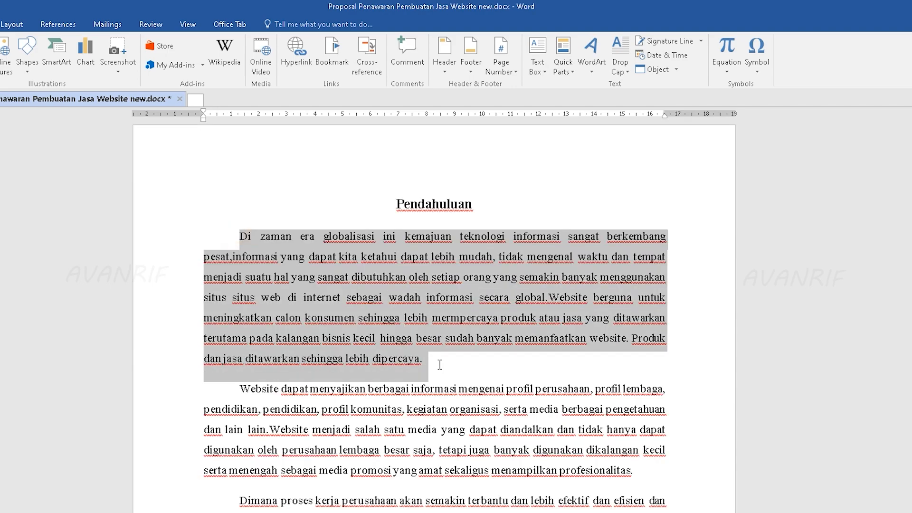
pyautogui.click(468, 365)
pyautogui.moveTo(237, 235); pyautogui.dragTo(487, 372)
# Go to the "syarat" bookmark and examine the heading it marks and the terms below it
pyautogui.click(332, 52)
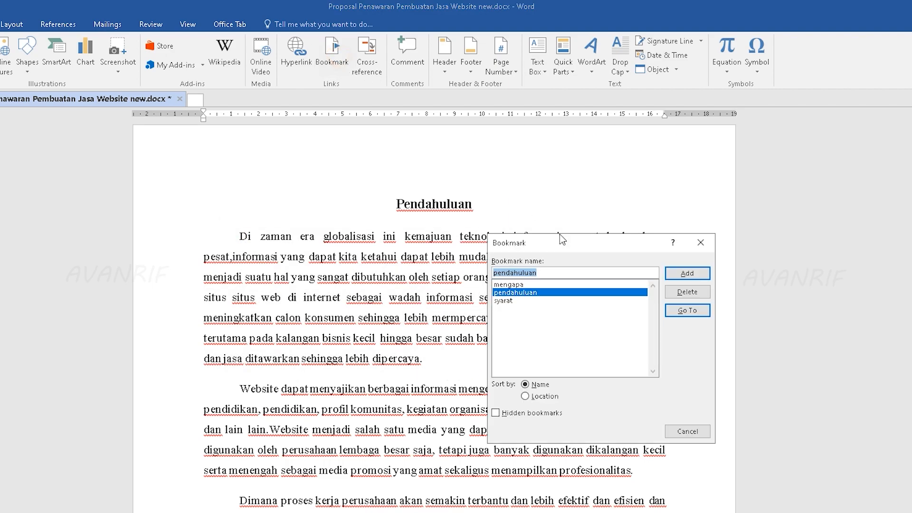
pyautogui.click(513, 301)
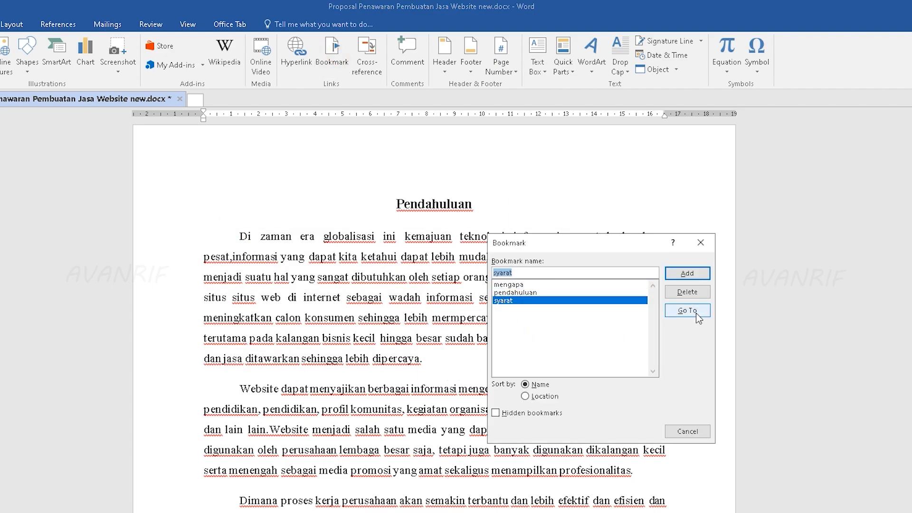
pyautogui.click(698, 313)
pyautogui.click(687, 431)
pyautogui.click(344, 257)
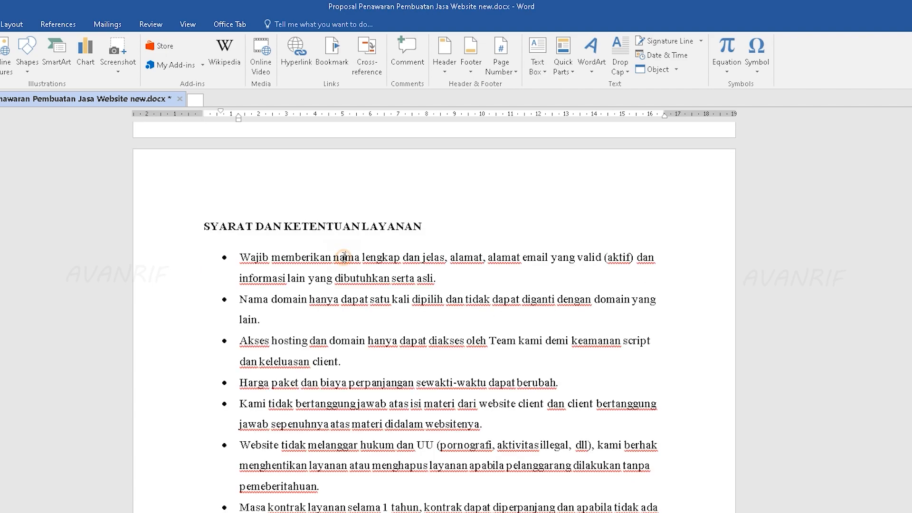
pyautogui.moveTo(203, 227); pyautogui.dragTo(426, 228)
pyautogui.click(444, 253)
pyautogui.scroll(-3, 441, 231)
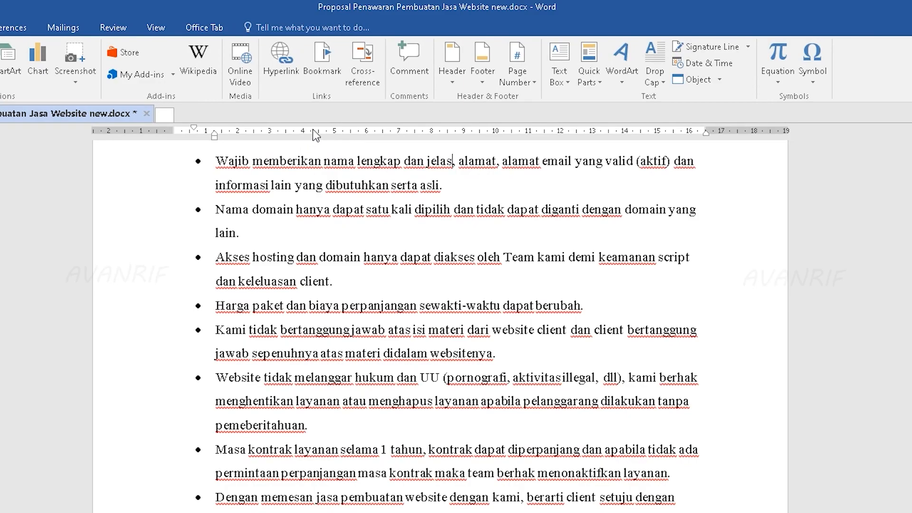
# Look at the cross-reference options with the reference type Bookmark, going through the bookmarks available as targets
pyautogui.click(372, 66)
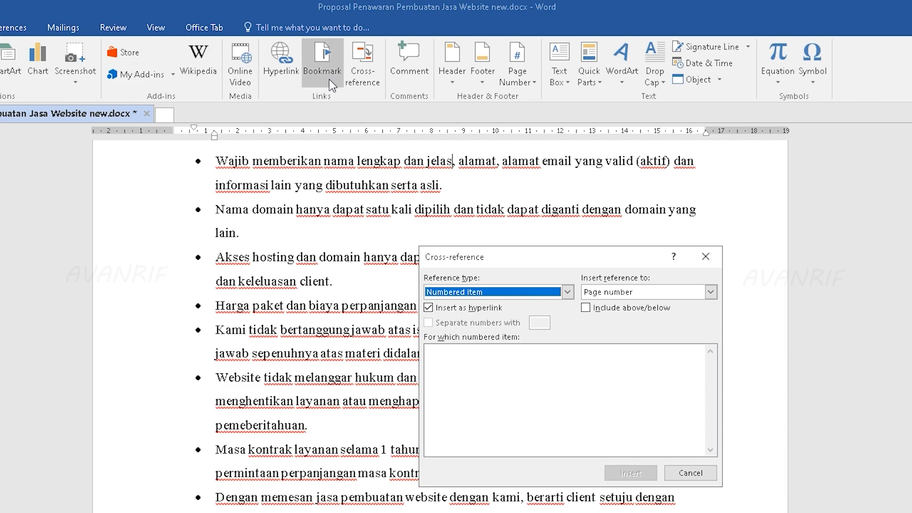
pyautogui.click(550, 367)
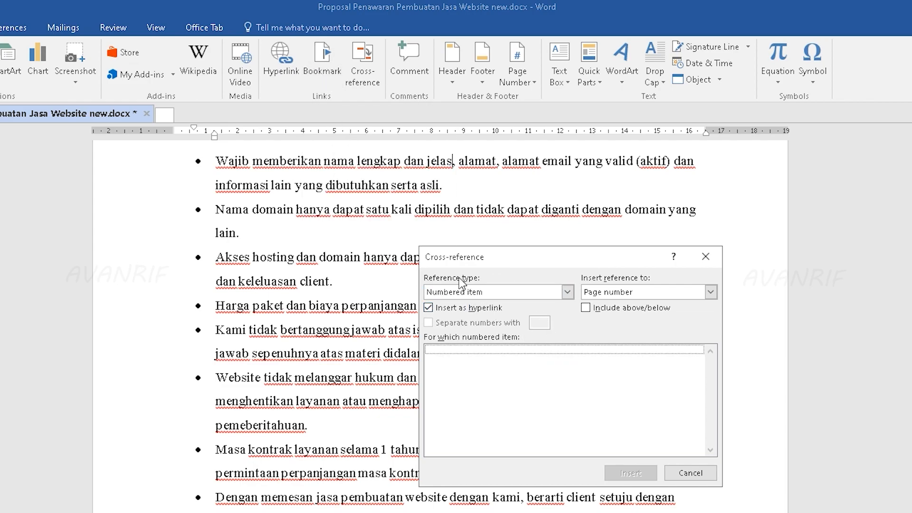
pyautogui.click(528, 292)
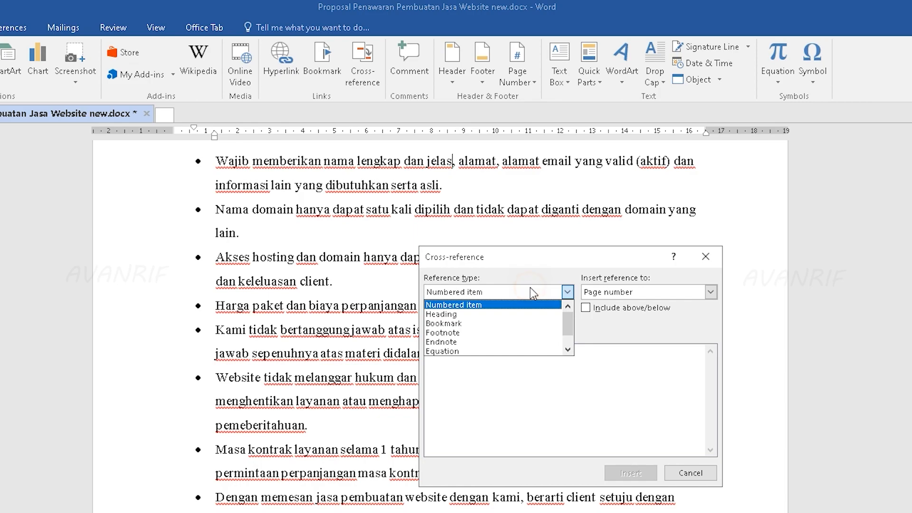
pyautogui.click(456, 323)
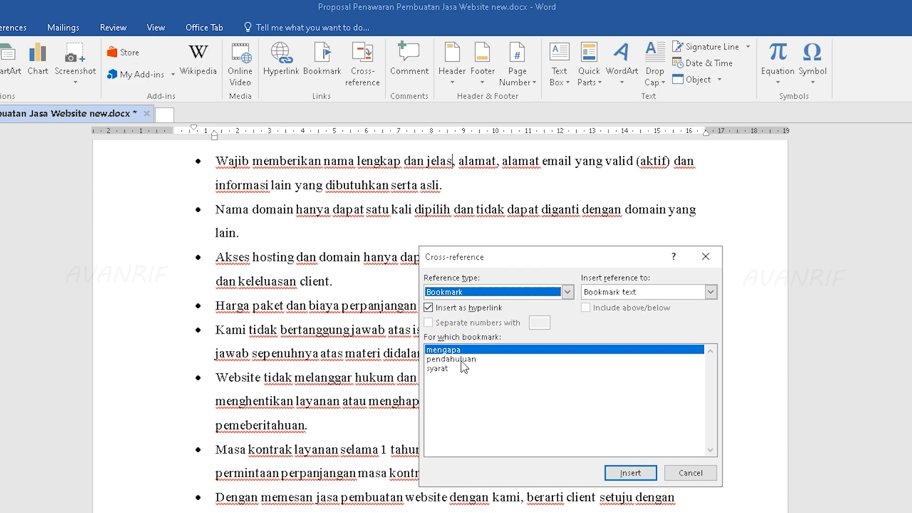
pyautogui.click(485, 359)
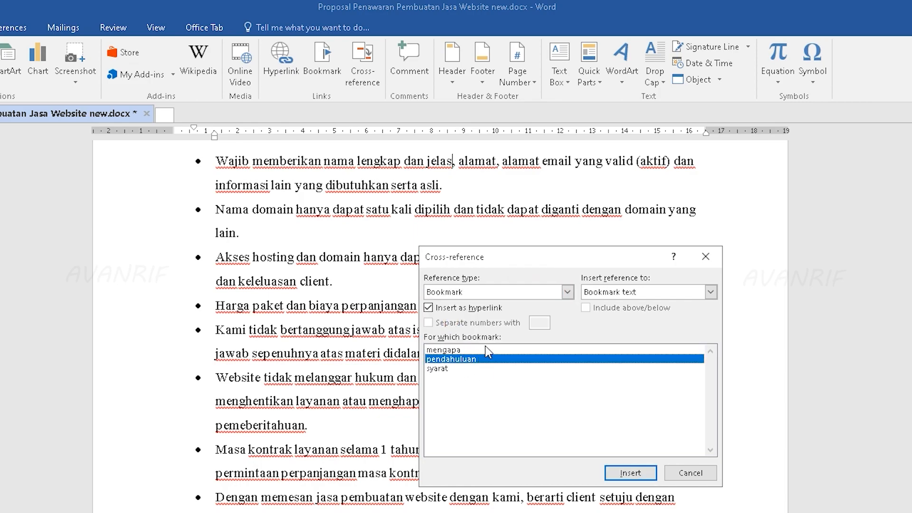
pyautogui.click(477, 369)
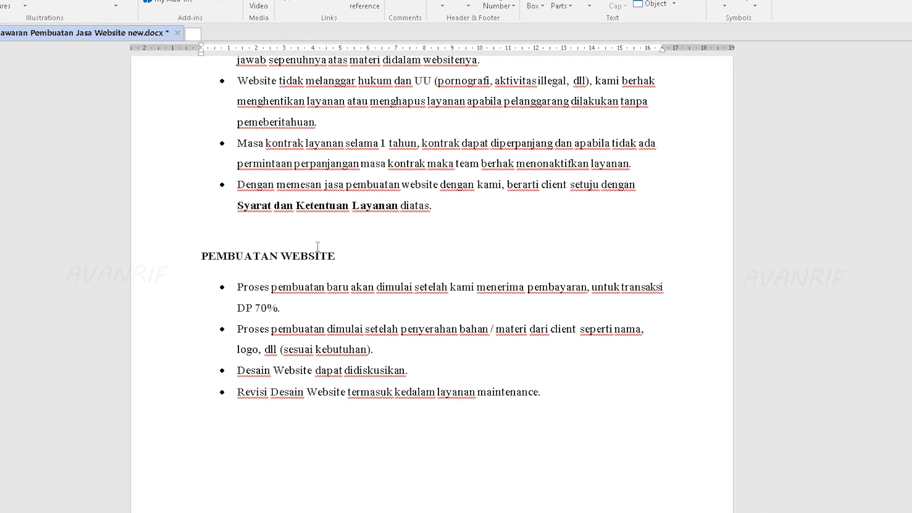
# Bookmark the whole "PEMBUATAN WEBSITE" section, heading and bullet list, with the name "pembuatan_website"
pyautogui.moveTo(548, 393); pyautogui.dragTo(179, 257)
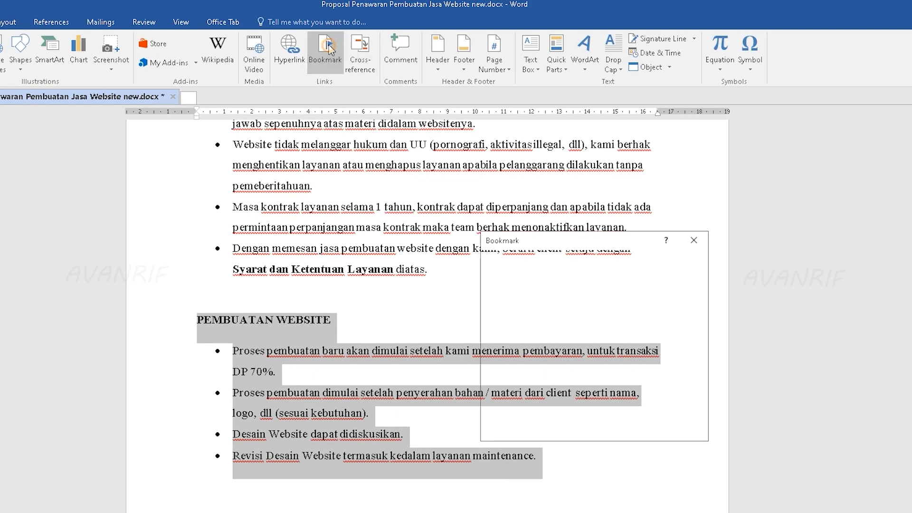
pyautogui.click(327, 19)
pyautogui.write('pembuatan')
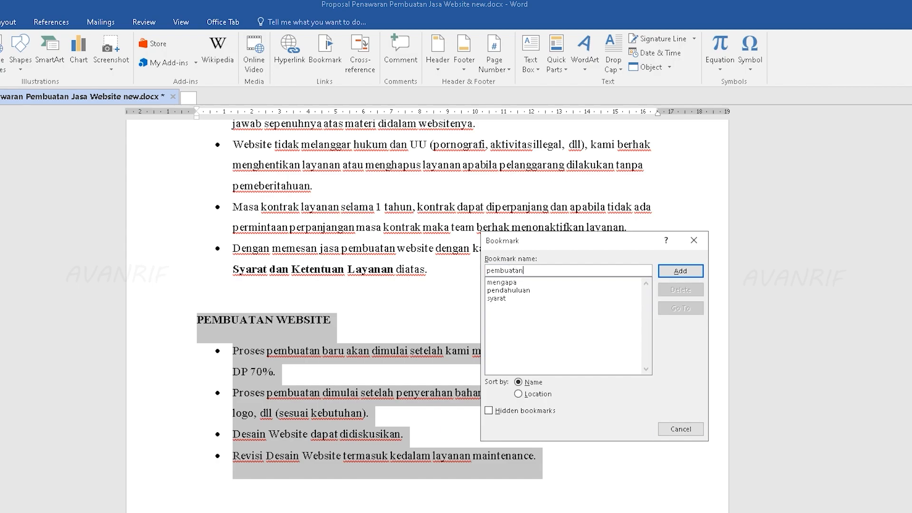
pyautogui.write('_website')
pyautogui.click(684, 271)
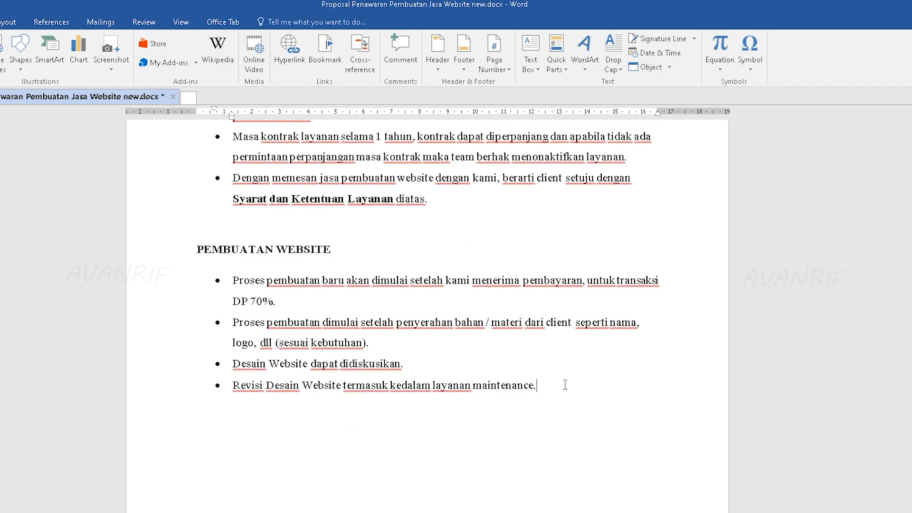
# On the empty page after the "PEMBUATAN WEBSITE" section, insert a hyperlinked cross-reference to the text of the "pembuatan__website" bookmark
pyautogui.moveTo(546, 389); pyautogui.dragTo(159, 257)
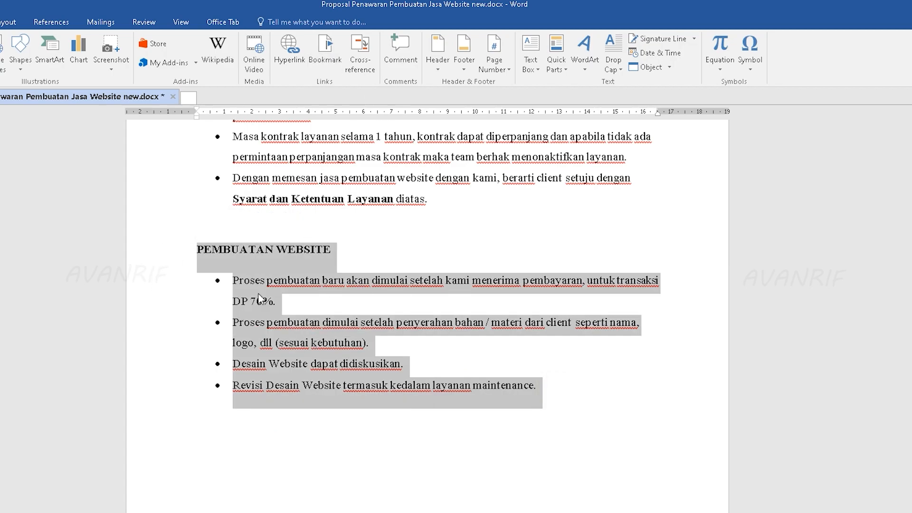
pyautogui.scroll(-3, 478, 319)
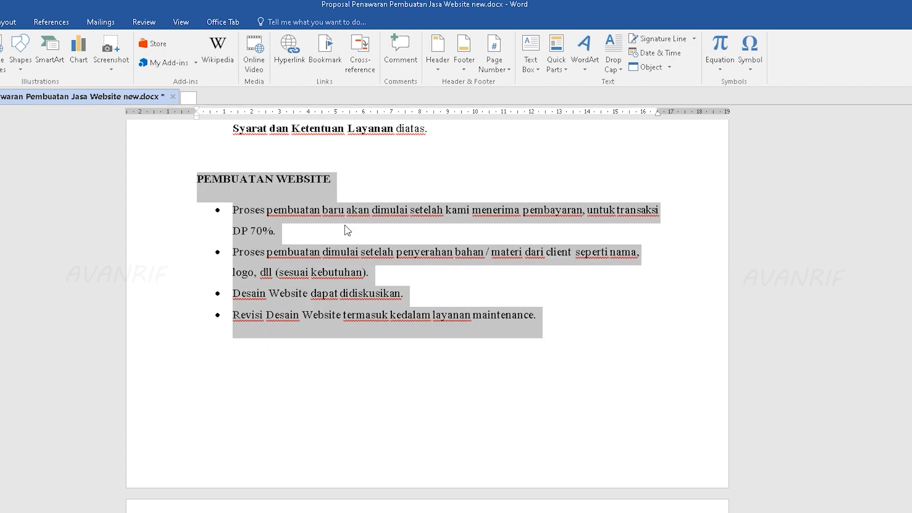
pyautogui.scroll(-3, 433, 289)
pyautogui.click(430, 293)
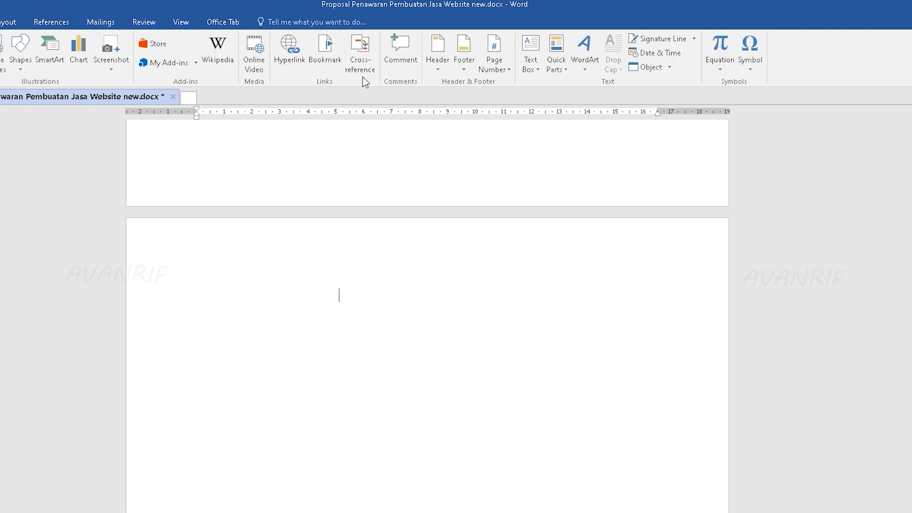
pyautogui.click(359, 52)
pyautogui.click(537, 250)
pyautogui.scroll(2, 456, 280)
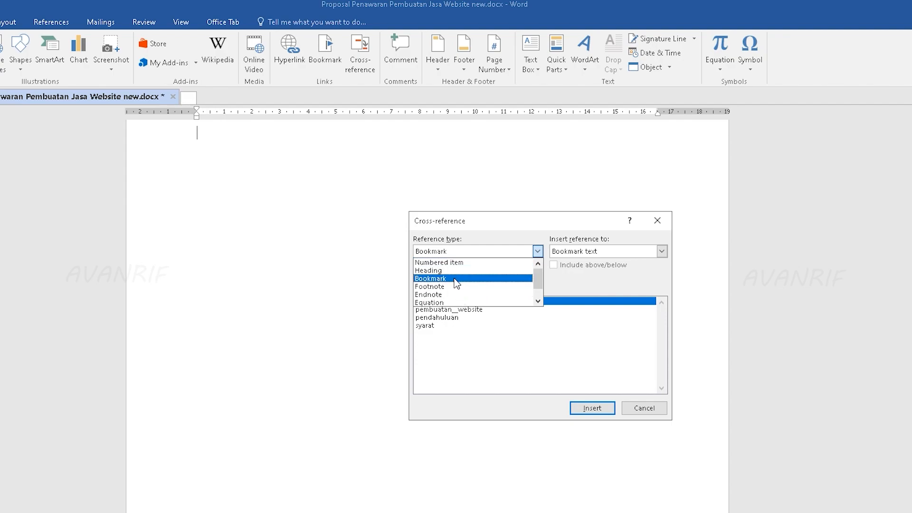
pyautogui.click(445, 278)
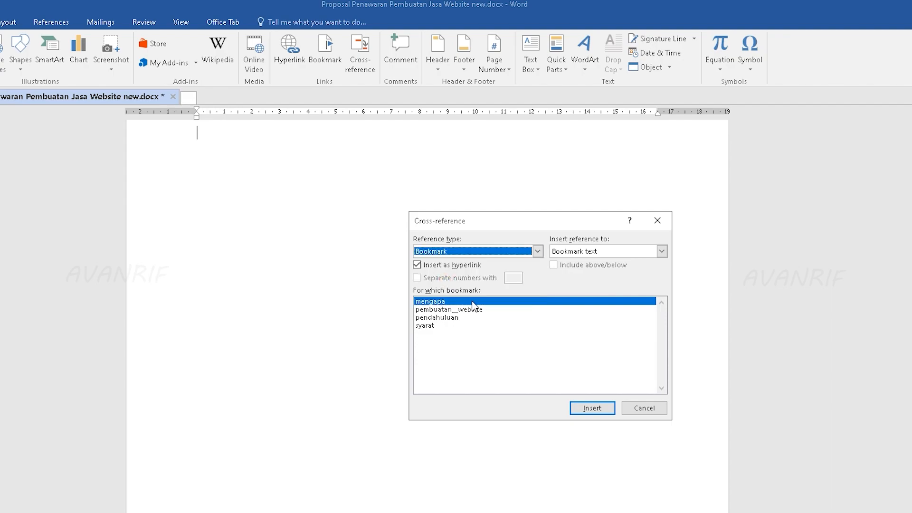
pyautogui.click(460, 311)
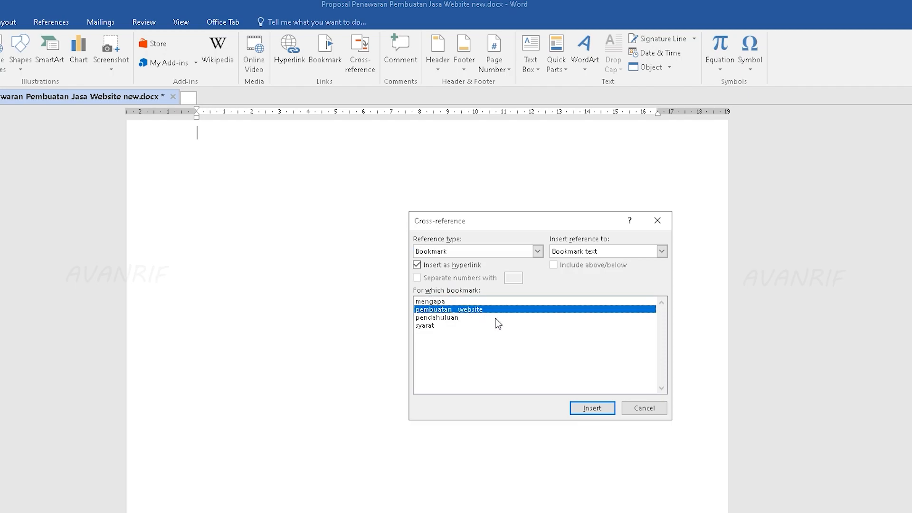
pyautogui.click(592, 409)
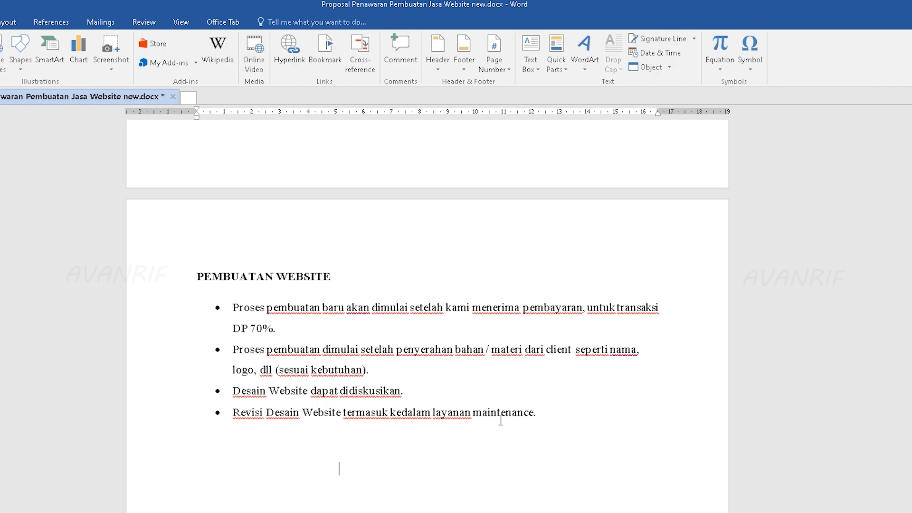
# Start a new page and insert a hyperlinked cross-reference to the text of the "pendahuluan" bookmark
pyautogui.hotkey('ctrl', 'Return')
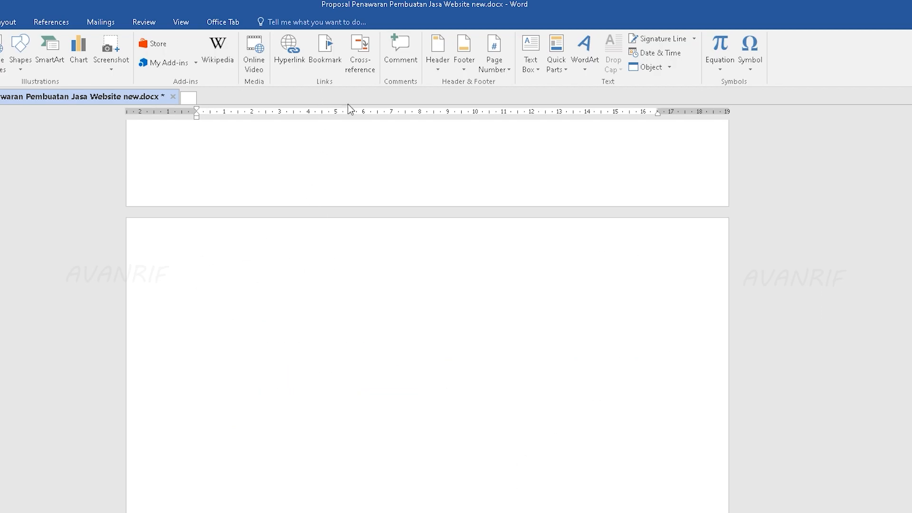
pyautogui.click(360, 56)
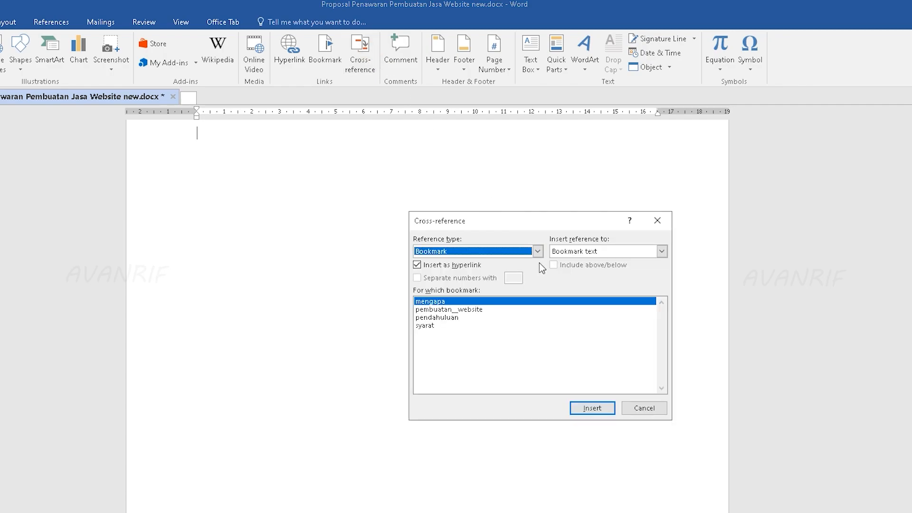
pyautogui.click(537, 250)
pyautogui.click(449, 264)
pyautogui.click(442, 318)
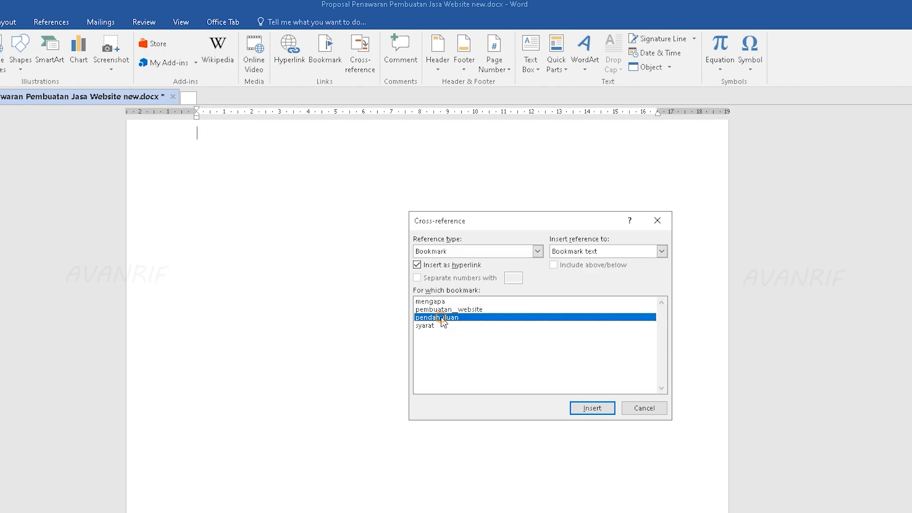
pyautogui.click(593, 408)
pyautogui.click(381, 337)
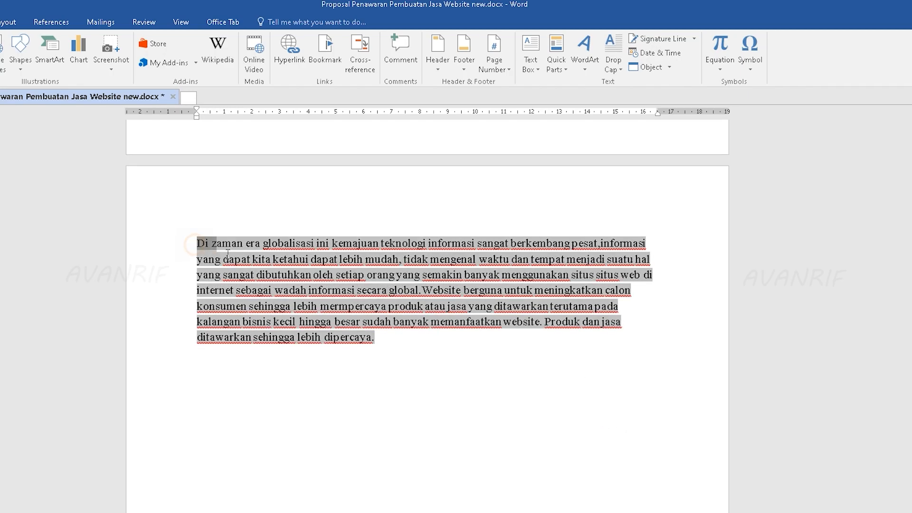
pyautogui.click(415, 360)
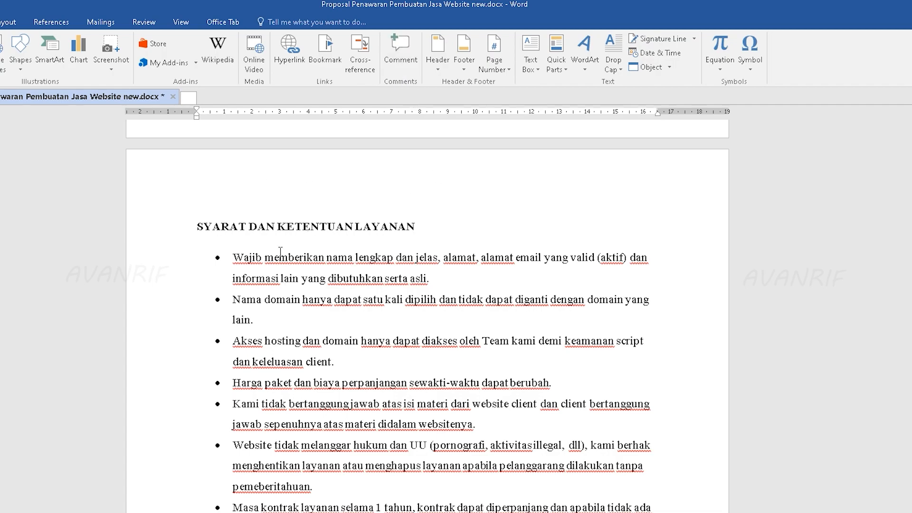
# Add the comment "Wajib adalah sesuatu yang harus dilakukan" to the word "Wajib" in the first term of service
pyautogui.moveTo(233, 259); pyautogui.dragTo(262, 260)
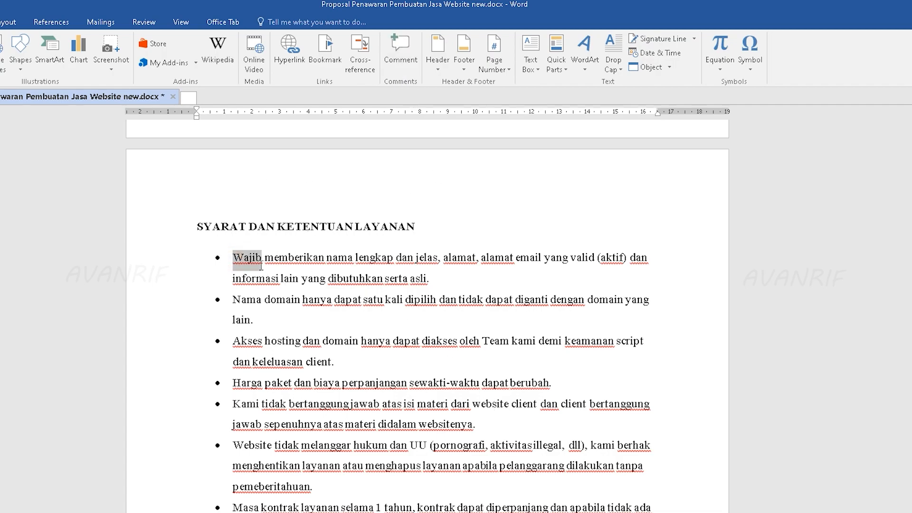
pyautogui.click(393, 68)
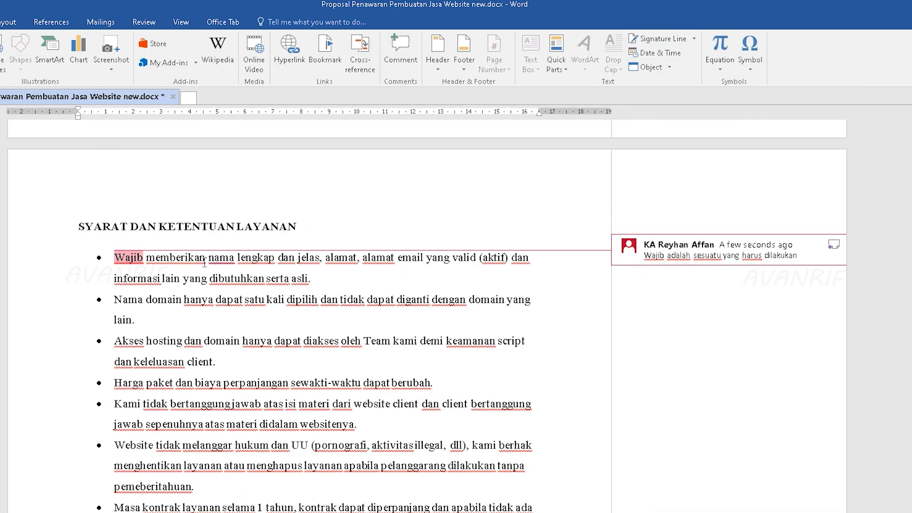
pyautogui.click(314, 224)
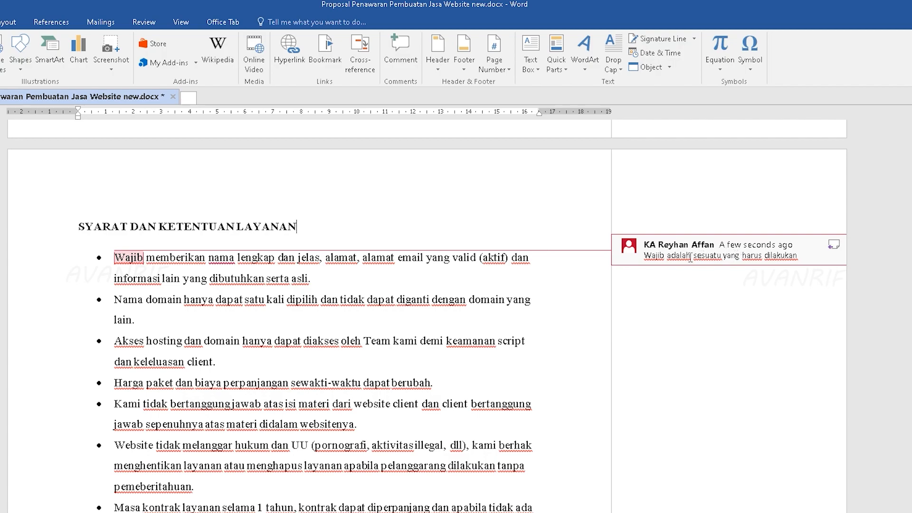
# Comment the word "Team" in the third term with the lines "Team 3last developer" and "Ini best team", and remove both comments
pyautogui.click(367, 311)
pyautogui.scroll(-1, 367, 311)
pyautogui.moveTo(364, 308); pyautogui.dragTo(391, 309)
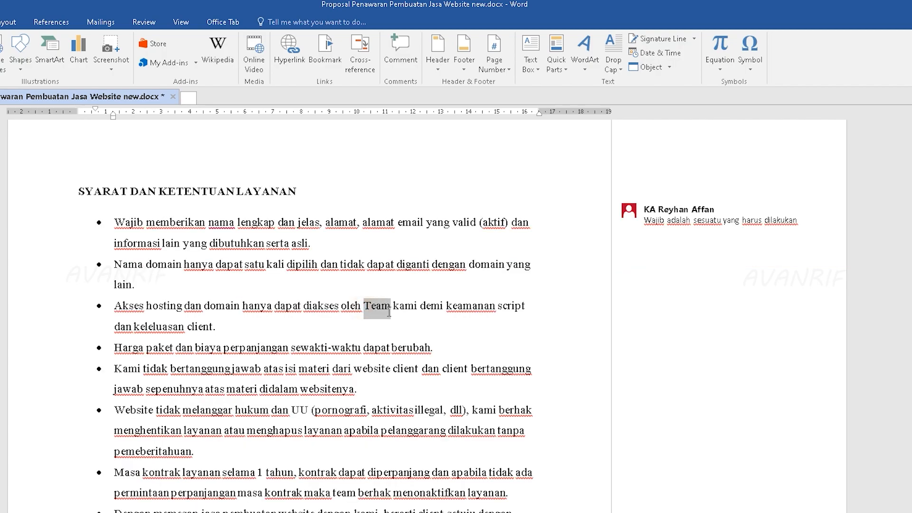
pyautogui.click(401, 55)
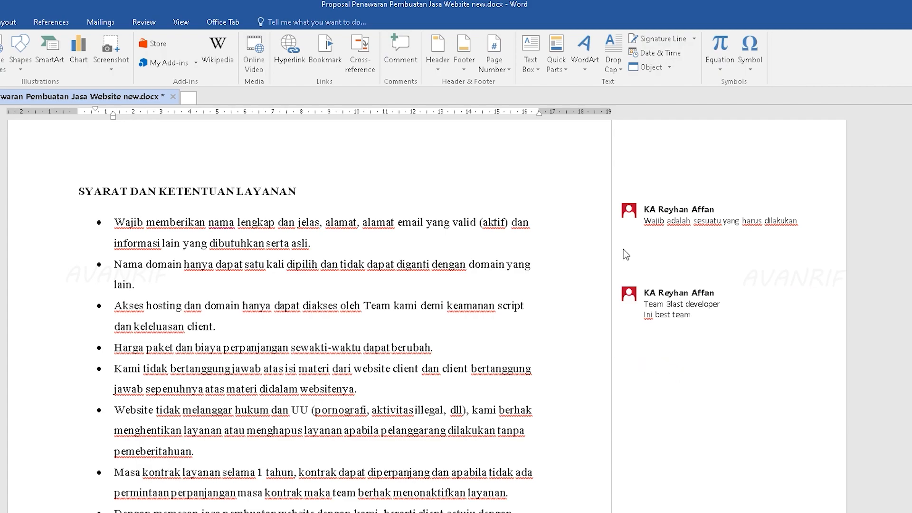
pyautogui.click(672, 221)
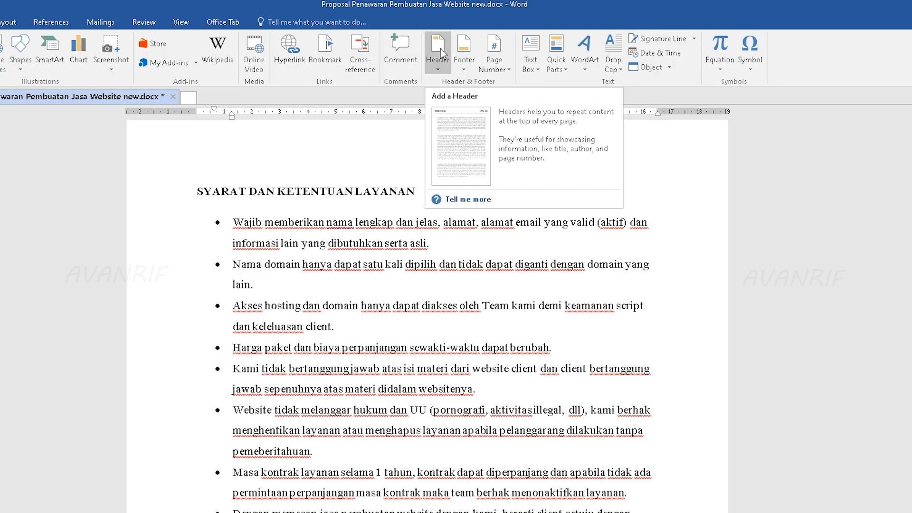
# Add a header in the built-in Blank style reading "INI ADALAH HEADER" and return to the document body
pyautogui.scroll(1, 448, 200)
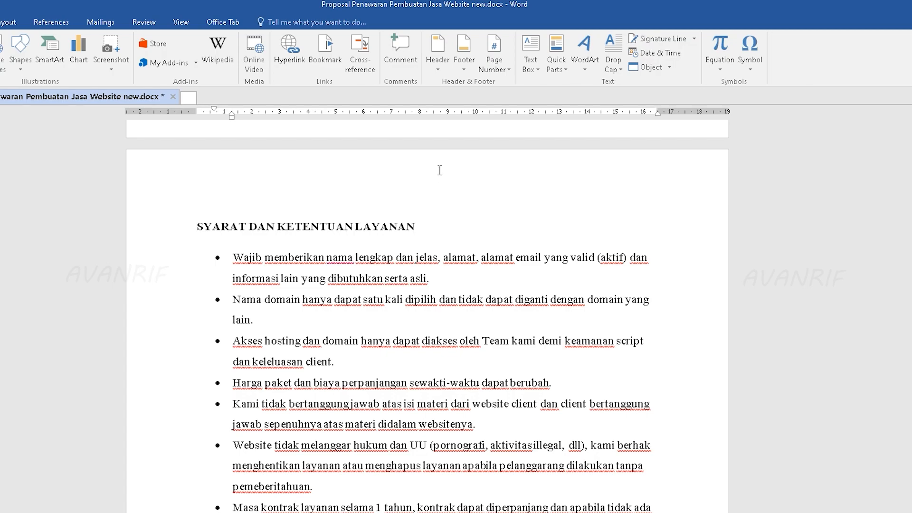
pyautogui.scroll(-1, 438, 143)
pyautogui.click(437, 61)
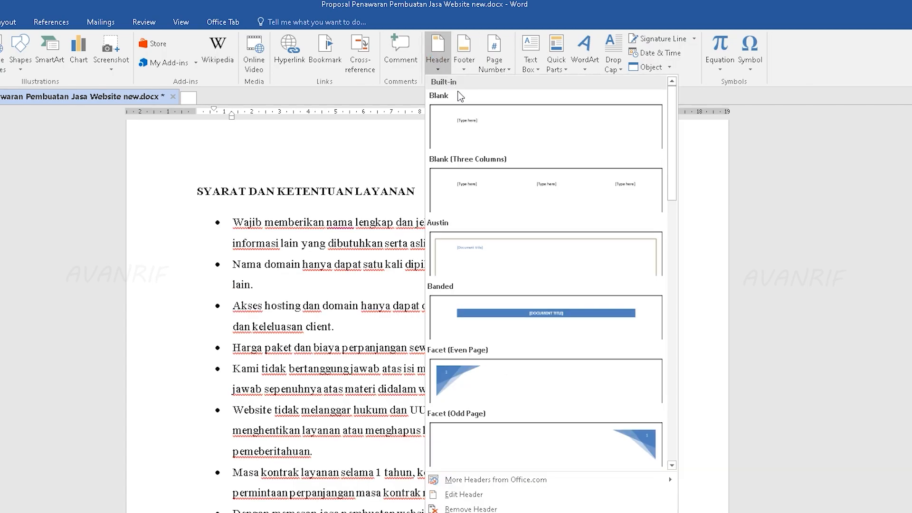
pyautogui.click(469, 127)
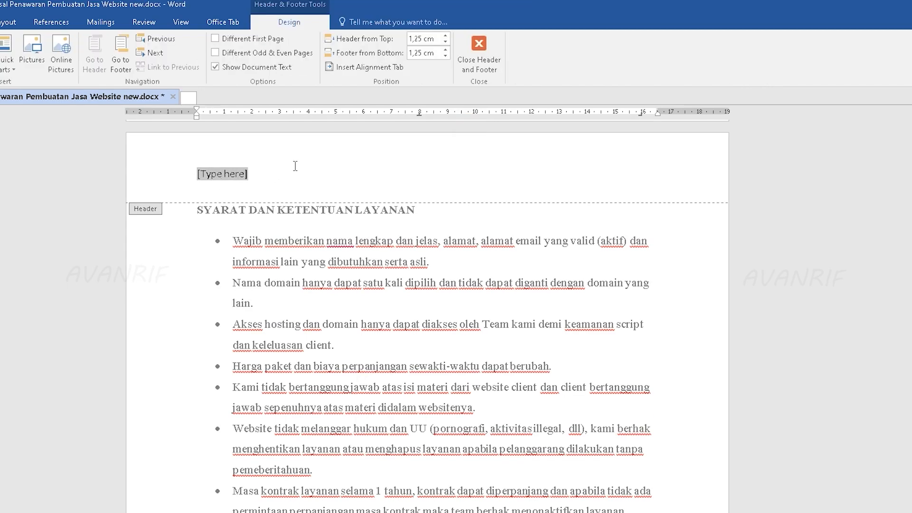
pyautogui.write('INI ADA')
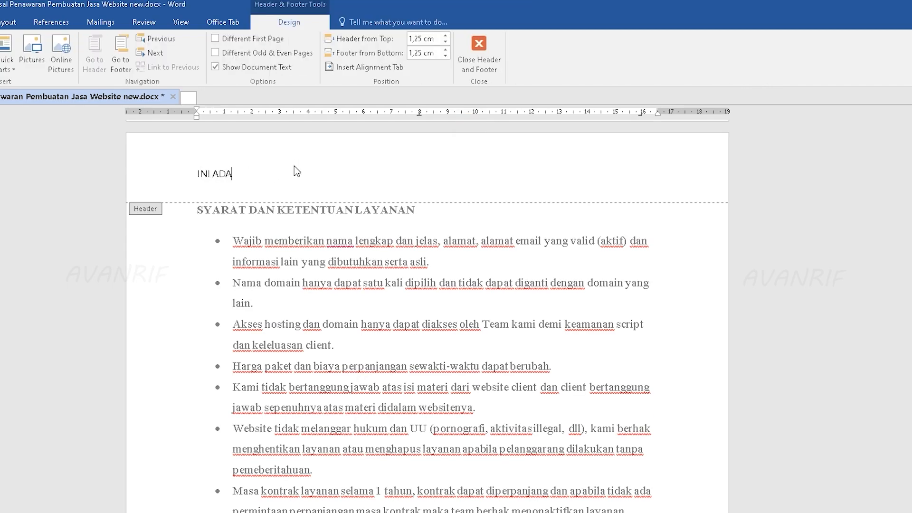
pyautogui.write('LAH HEADER')
pyautogui.press('Home')
pyautogui.click(480, 53)
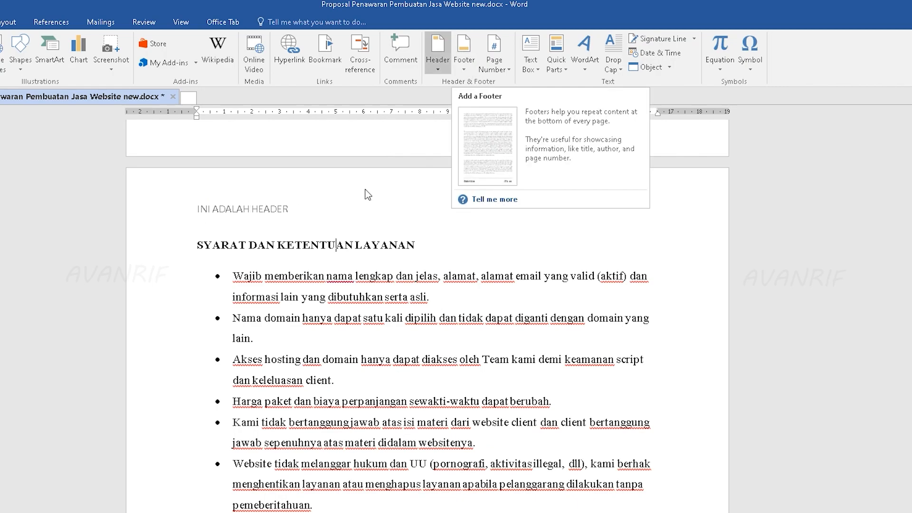
# Add a footer in the built-in Blank style reading "INI ADALAH FOOTER"
pyautogui.click(464, 51)
pyautogui.click(501, 132)
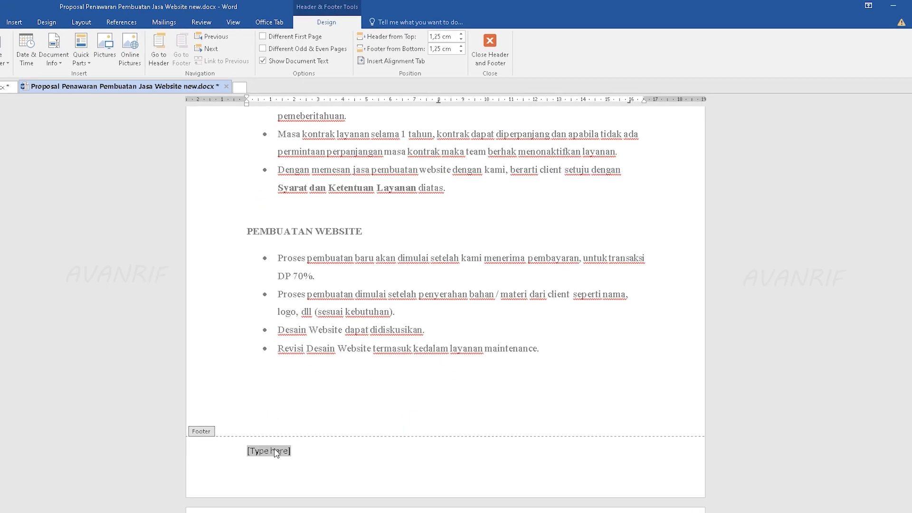
pyautogui.write('INI AD')
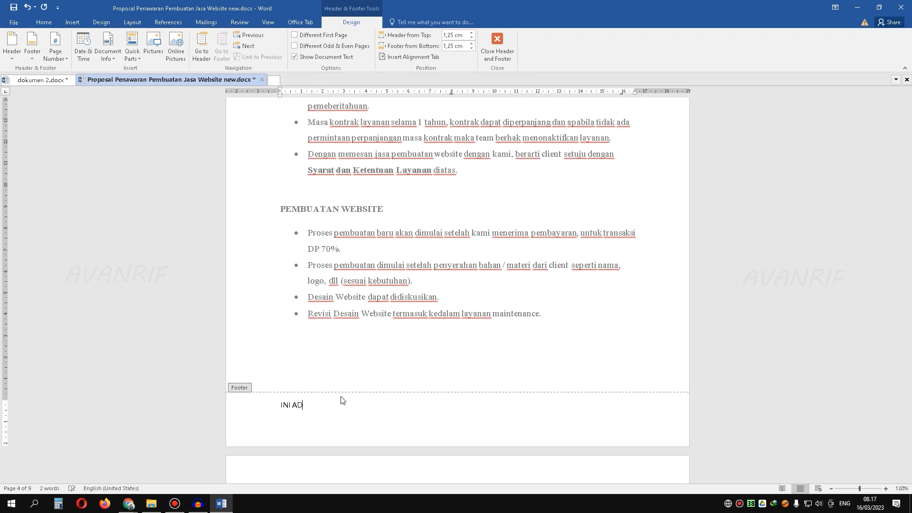
pyautogui.write('ALAH FOOTER')
# Try right alignment on the whole footer text and settle on centred alignment
pyautogui.moveTo(355, 404); pyautogui.dragTo(281, 405)
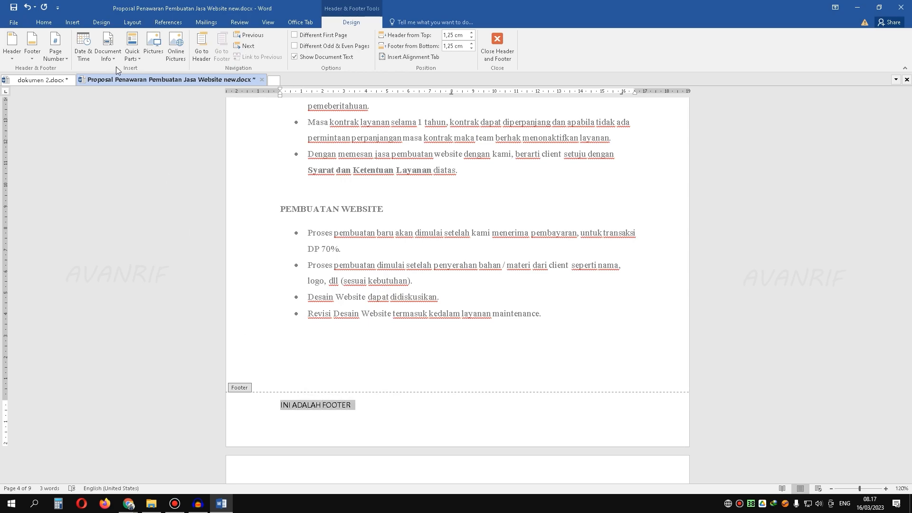
pyautogui.click(42, 23)
pyautogui.click(217, 53)
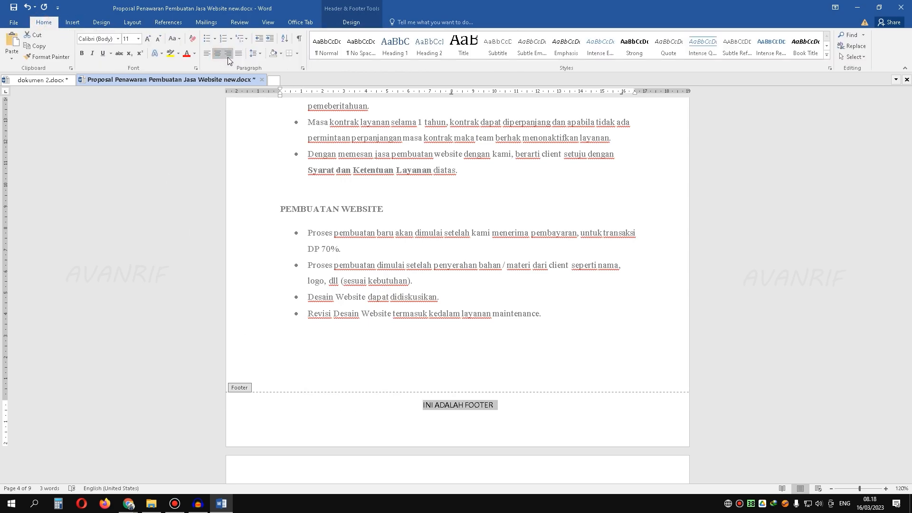
pyautogui.click(228, 56)
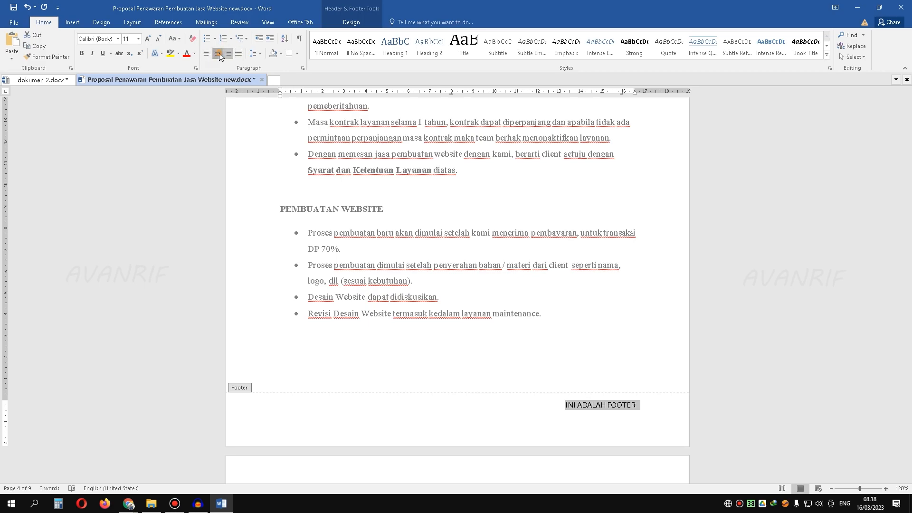
pyautogui.click(217, 53)
# Make the footer text bold at 18 pt, leave the footer and review the header and footer around the terms page
pyautogui.click(82, 54)
pyautogui.click(148, 39)
pyautogui.click(148, 40)
pyautogui.click(148, 39)
pyautogui.click(148, 39)
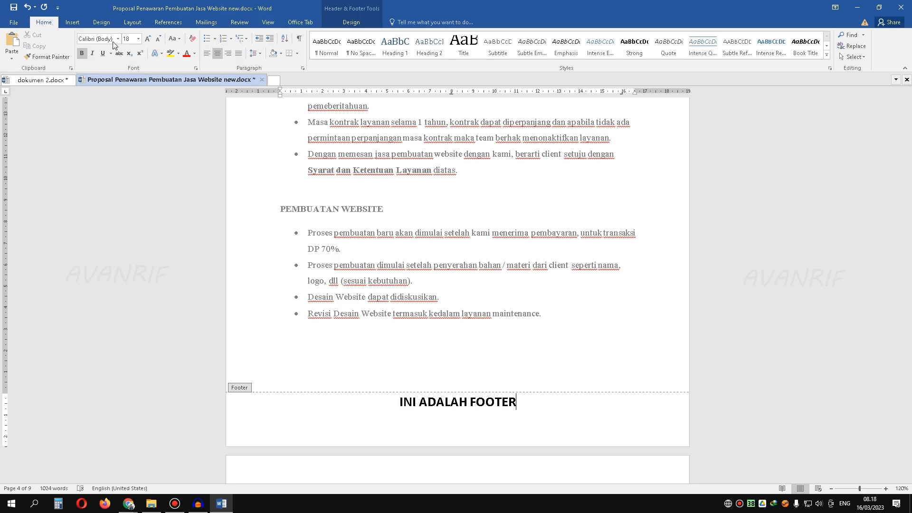
pyautogui.click(352, 23)
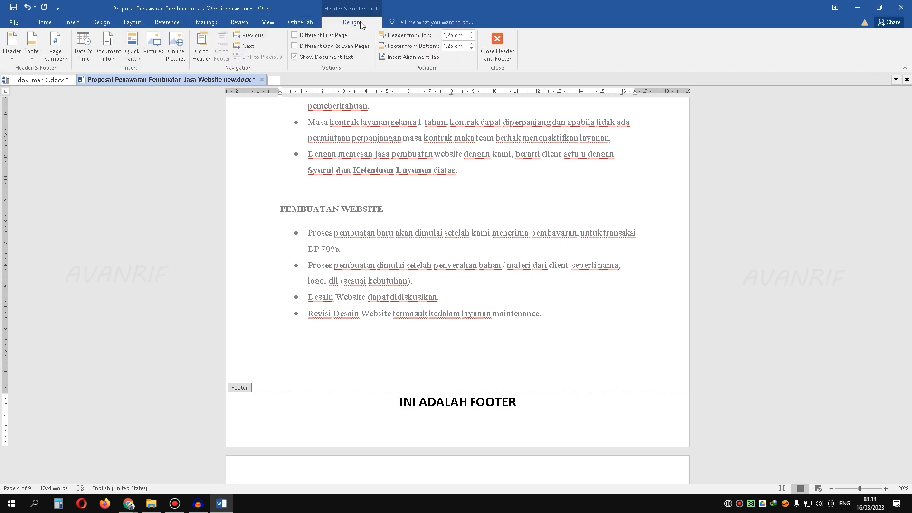
pyautogui.click(500, 52)
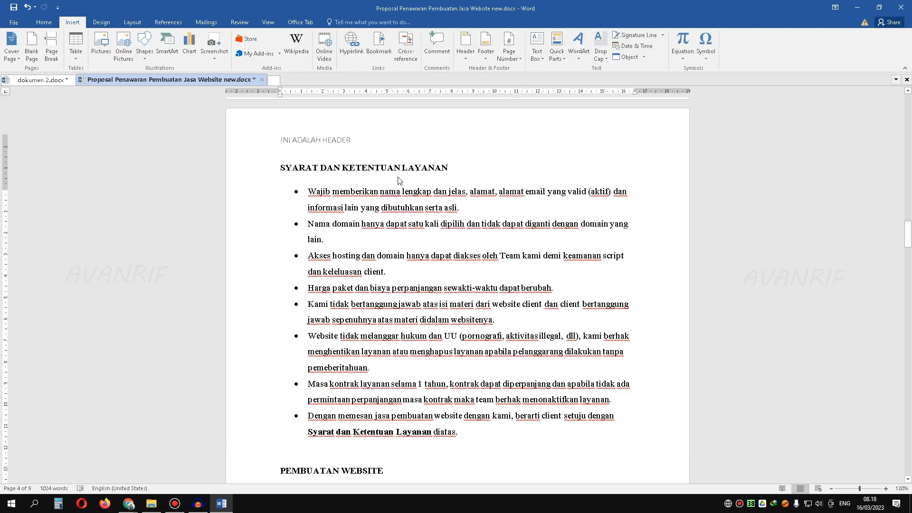
pyautogui.scroll(1, 401, 182)
pyautogui.scroll(-10, 357, 167)
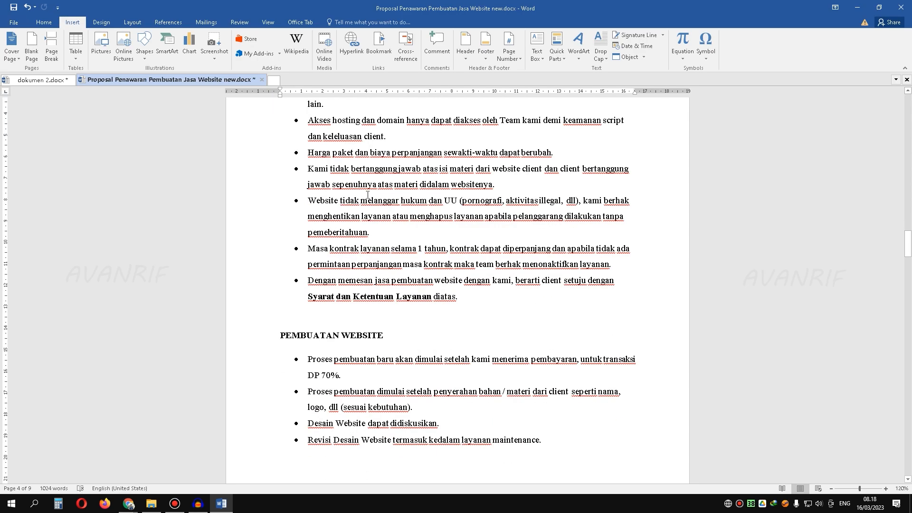
pyautogui.scroll(4, 552, 412)
pyautogui.click(552, 412)
pyautogui.scroll(4, 523, 285)
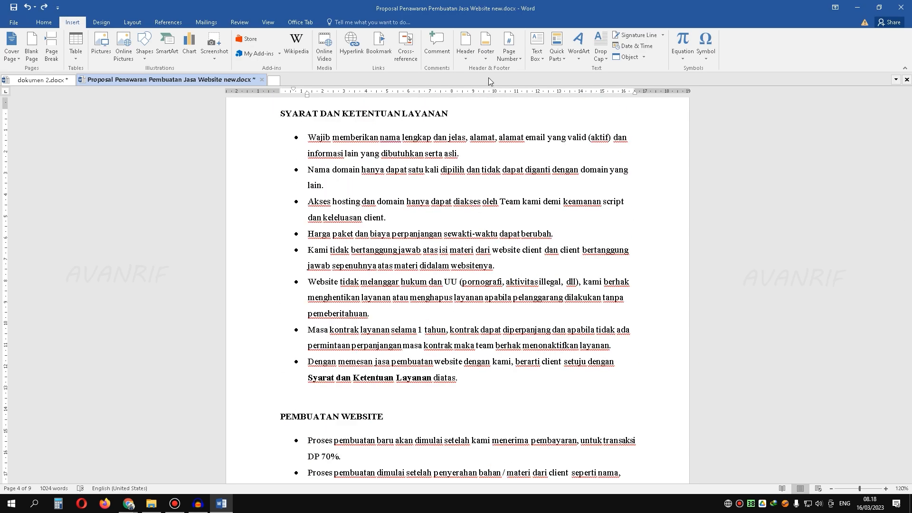
# Number the pages at the bottom centre with the Plain Number 2 style, check the numbering through the document and leave the footer
pyautogui.click(514, 60)
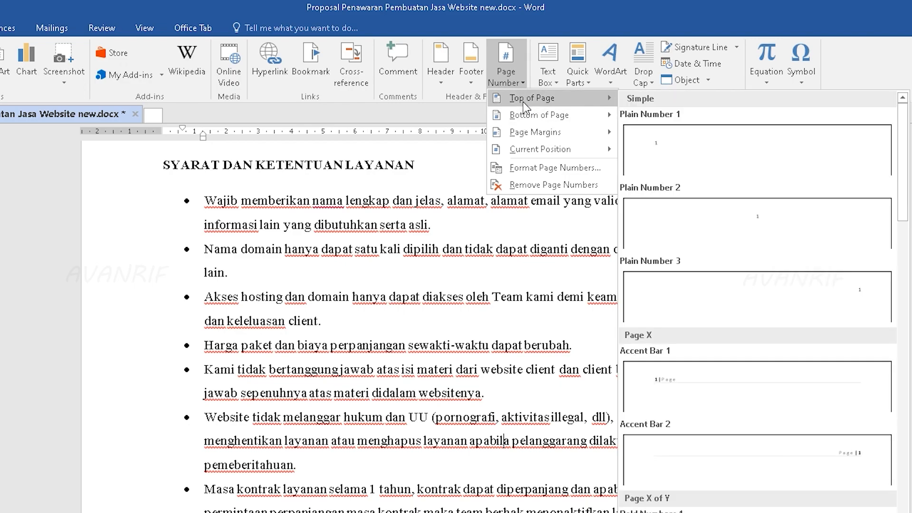
pyautogui.moveTo(526, 118)
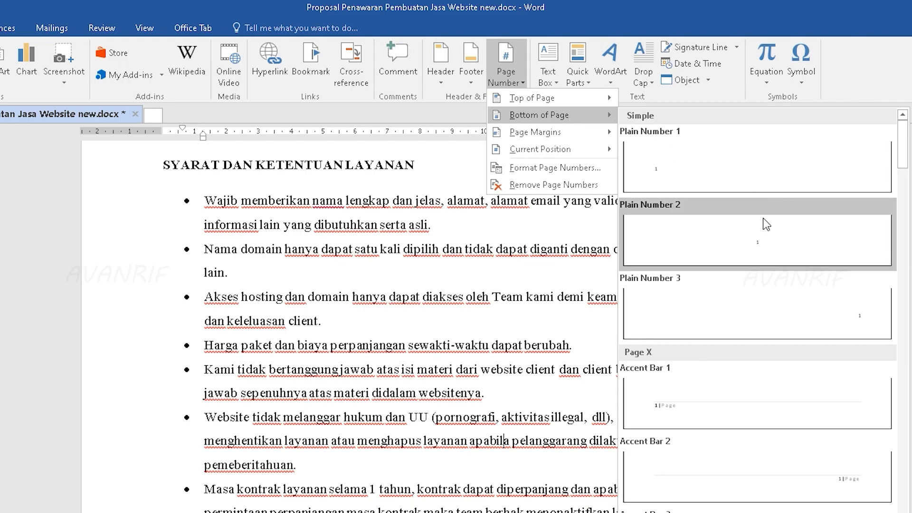
pyautogui.click(711, 217)
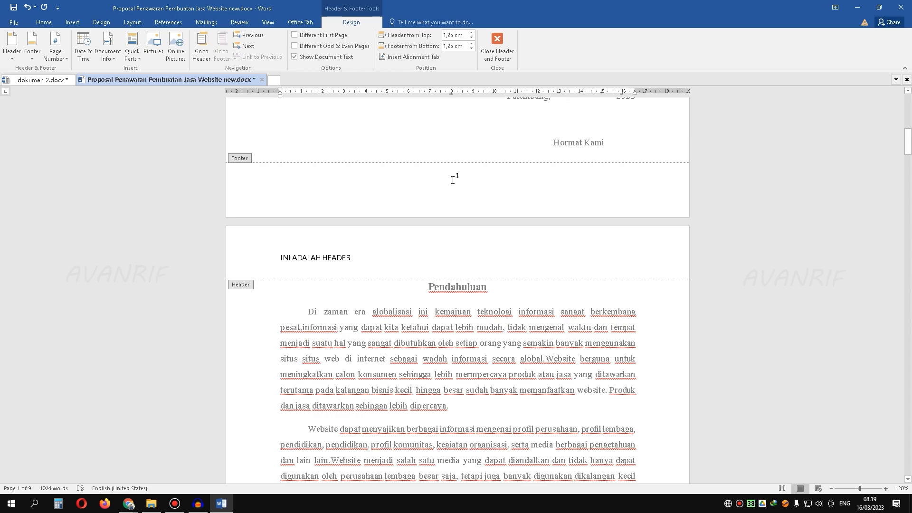
pyautogui.scroll(-10, 483, 268)
pyautogui.scroll(-20, 482, 268)
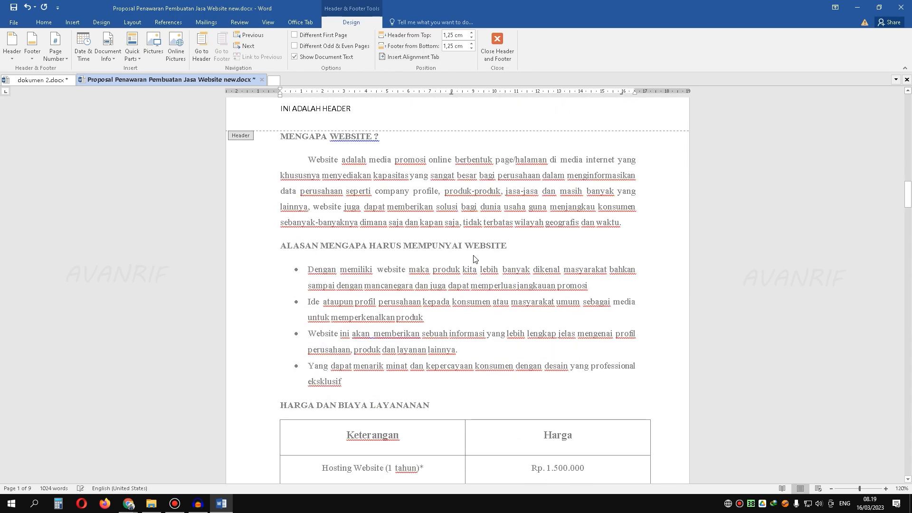
pyautogui.click(459, 351)
pyautogui.scroll(-3, 484, 357)
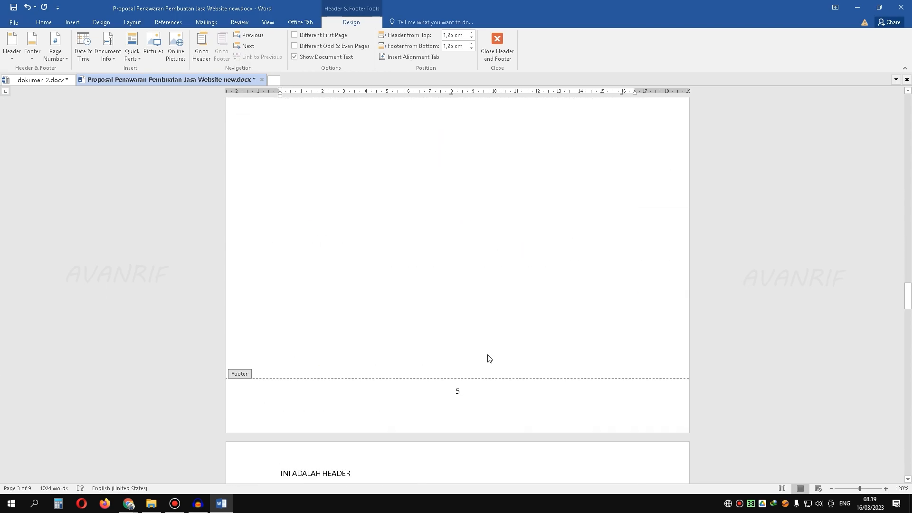
pyautogui.click(508, 53)
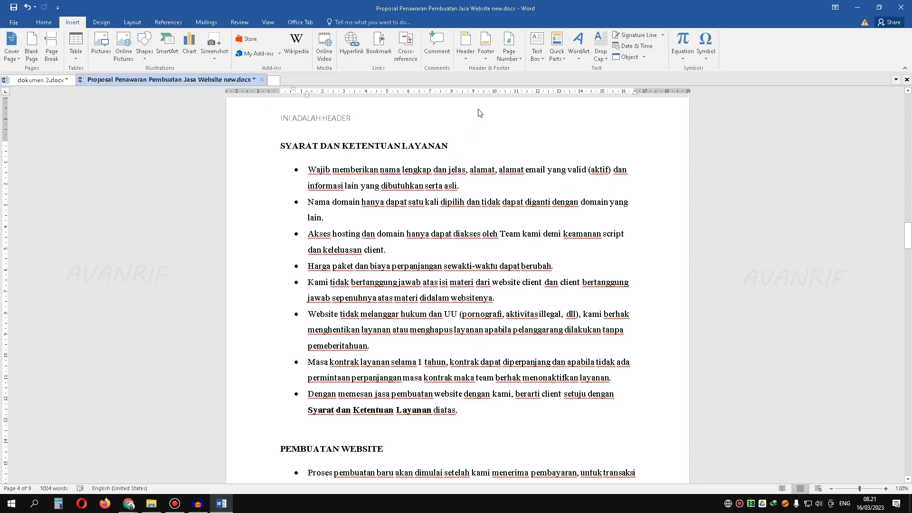